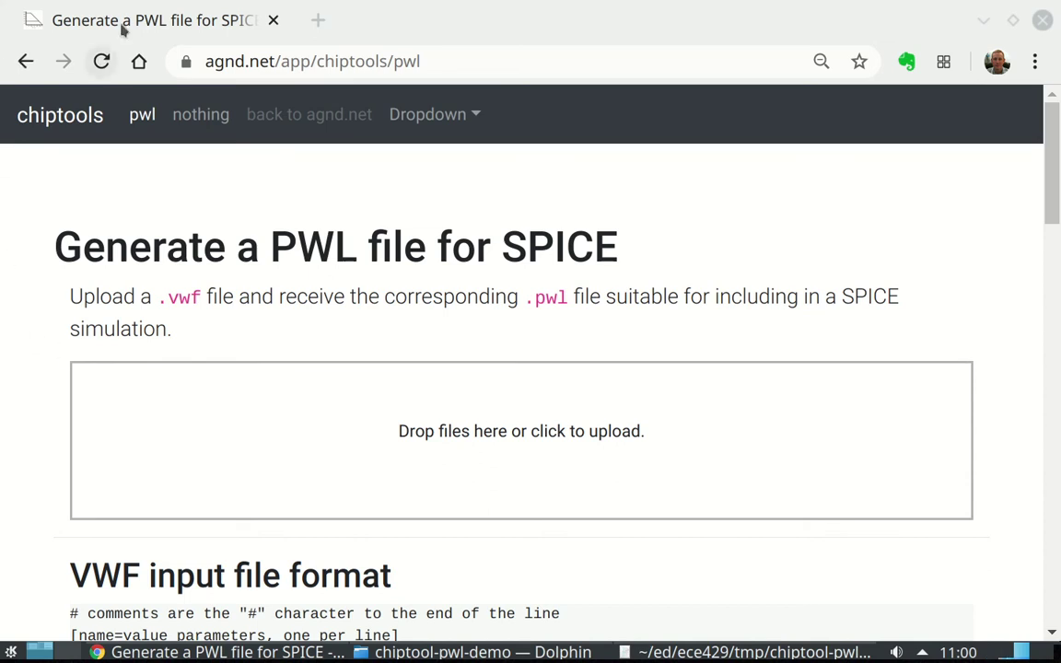
Bring the browser forward and scroll the chiptools PWL page down to the github.com/wiredlab/chiptools link.
{"action": "left_click", "coordinate": [94, 22]}
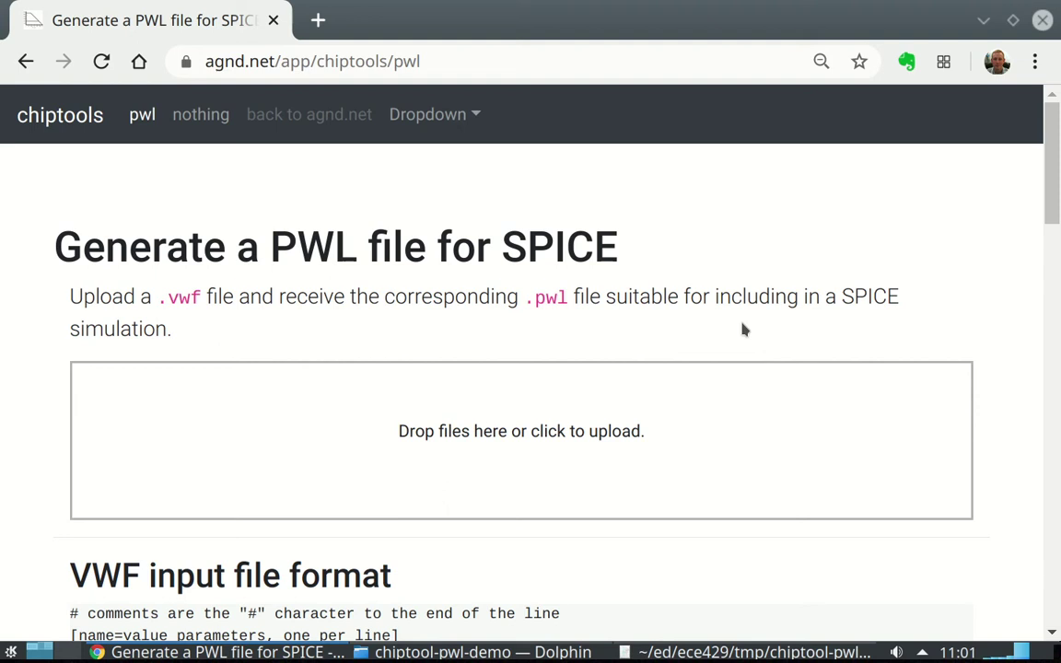
{"action": "scroll", "coordinate": [744, 329], "scroll_direction": "down", "scroll_amount": 3}
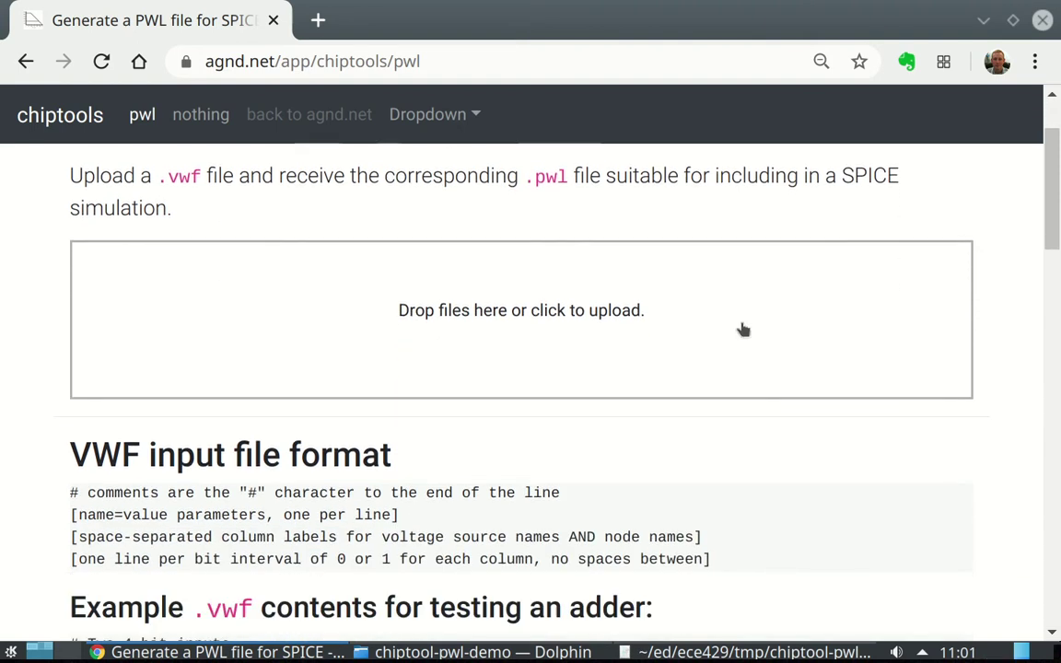
{"action": "scroll", "coordinate": [744, 329], "scroll_direction": "up", "scroll_amount": 3}
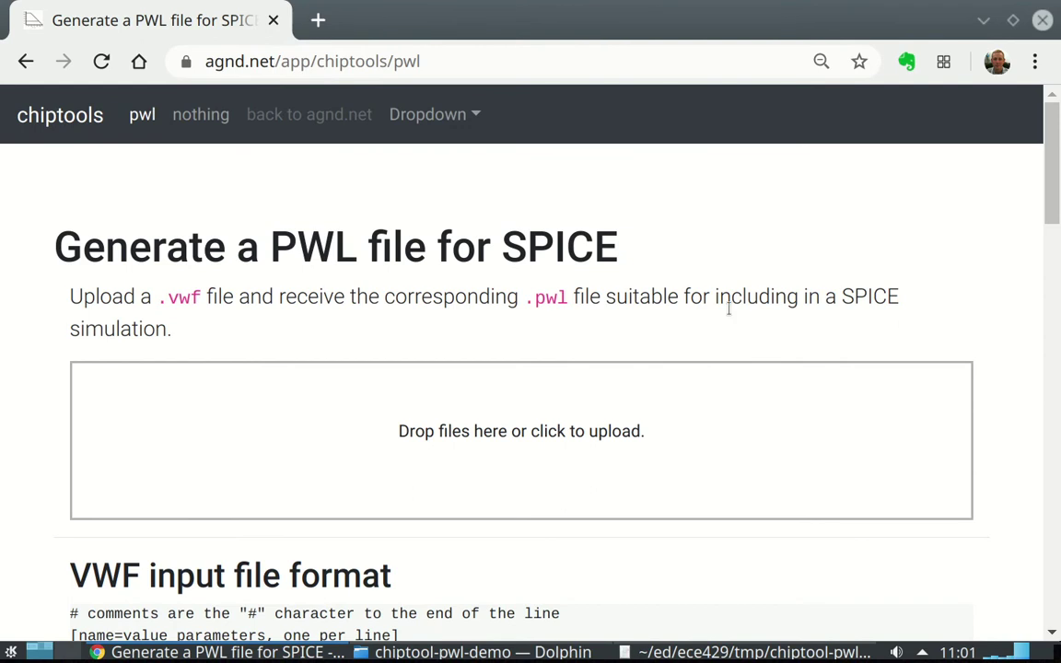
{"action": "left_click_drag", "start_coordinate": [1050, 167], "coordinate": [1050, 571]}
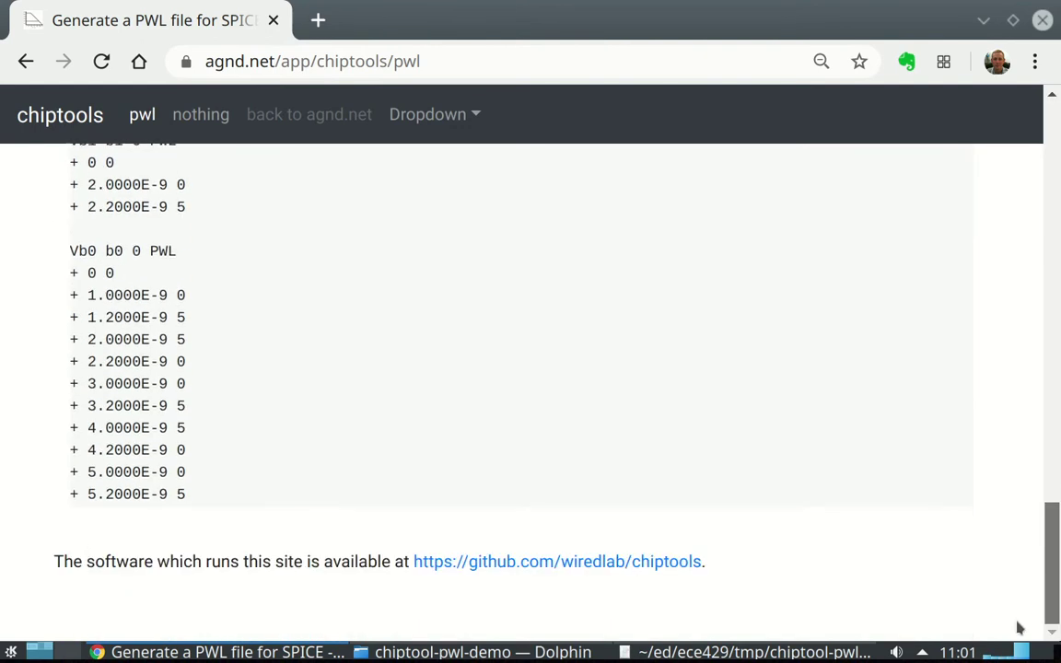
Open the wiredlab/chiptools GitHub repository in a new tab and scroll its file list.
{"action": "middle_click", "coordinate": [472, 573]}
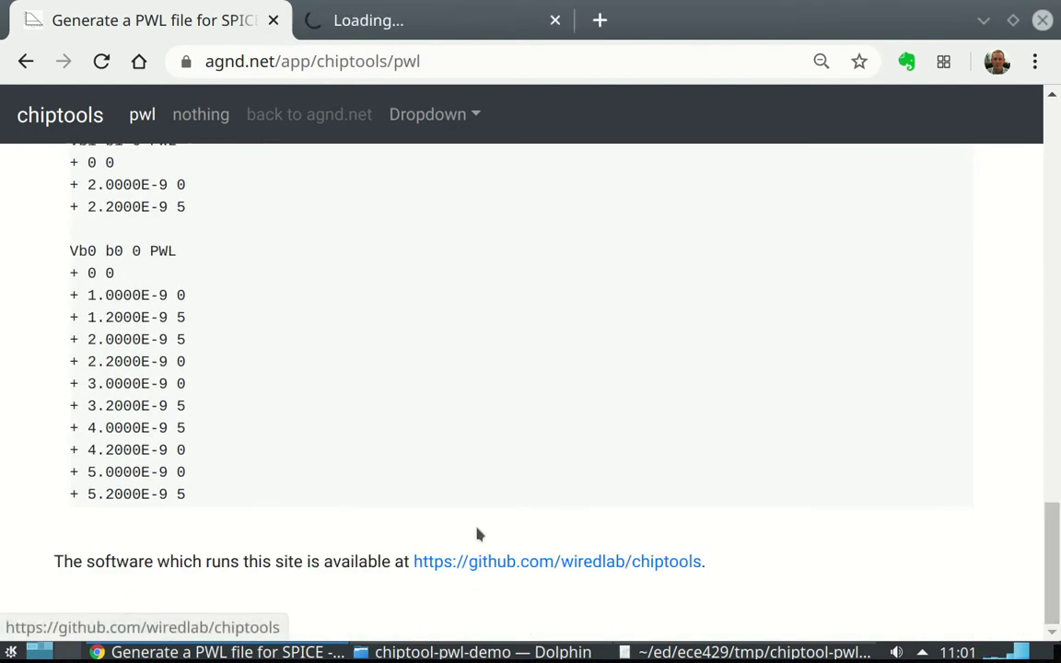
{"action": "left_click", "coordinate": [402, 28]}
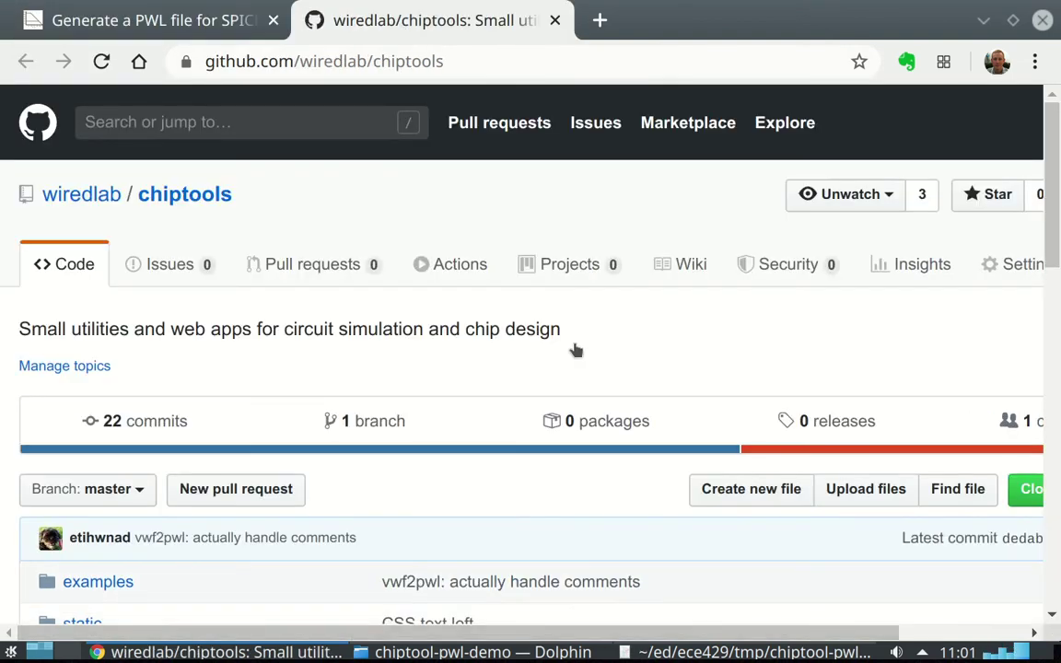
{"action": "scroll", "coordinate": [575, 350], "scroll_direction": "down", "scroll_amount": 3}
{"action": "scroll", "coordinate": [576, 350], "scroll_direction": "down", "scroll_amount": 3}
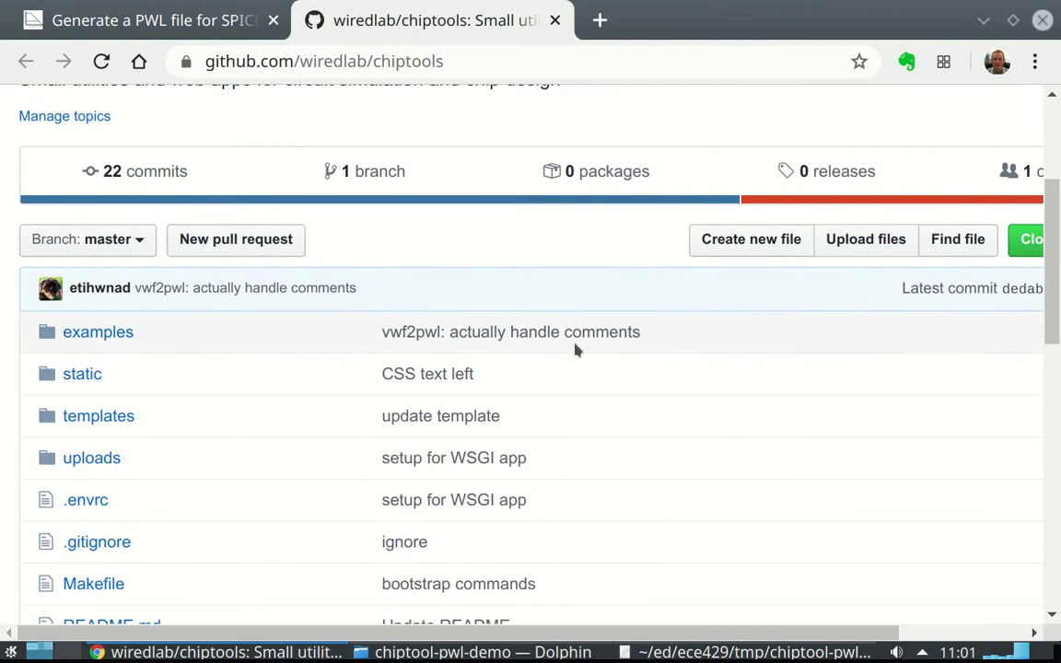
{"action": "scroll", "coordinate": [575, 350], "scroll_direction": "down", "scroll_amount": 8}
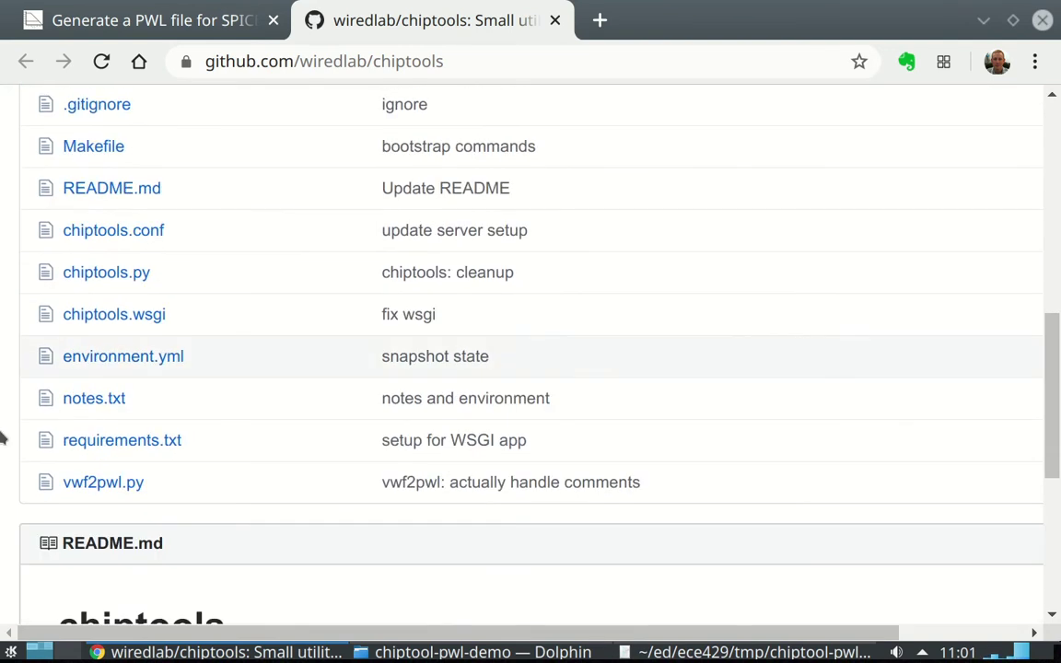
Open vwf2pwl.py in its own tab, view it, then return to the PWL generator page.
{"action": "middle_click", "coordinate": [120, 486]}
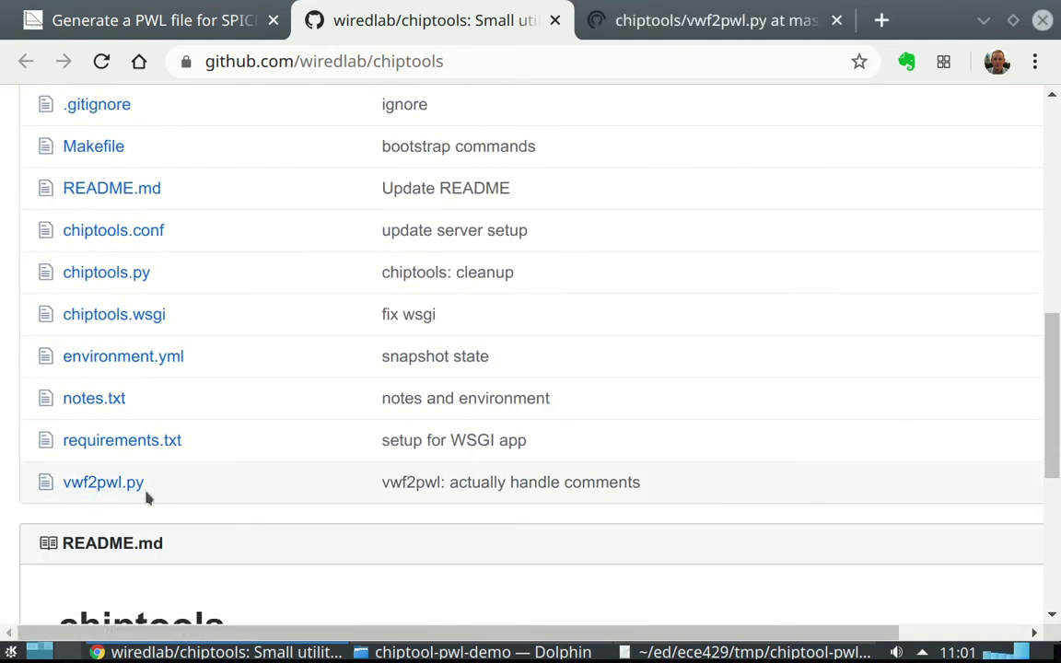
{"action": "left_click", "coordinate": [690, 30]}
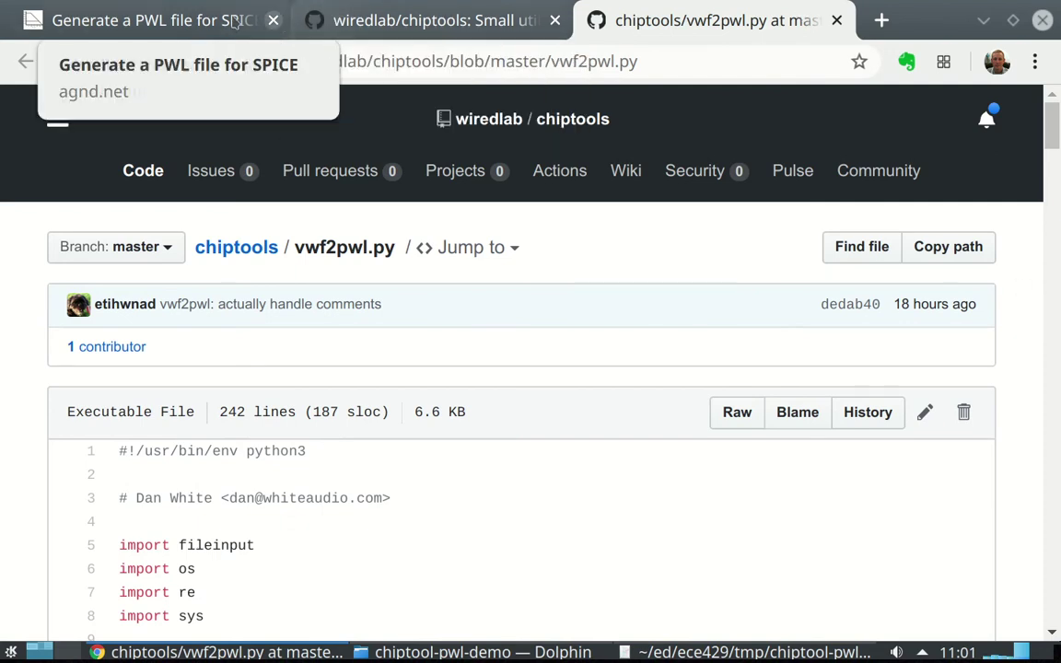
{"action": "left_click", "coordinate": [147, 20]}
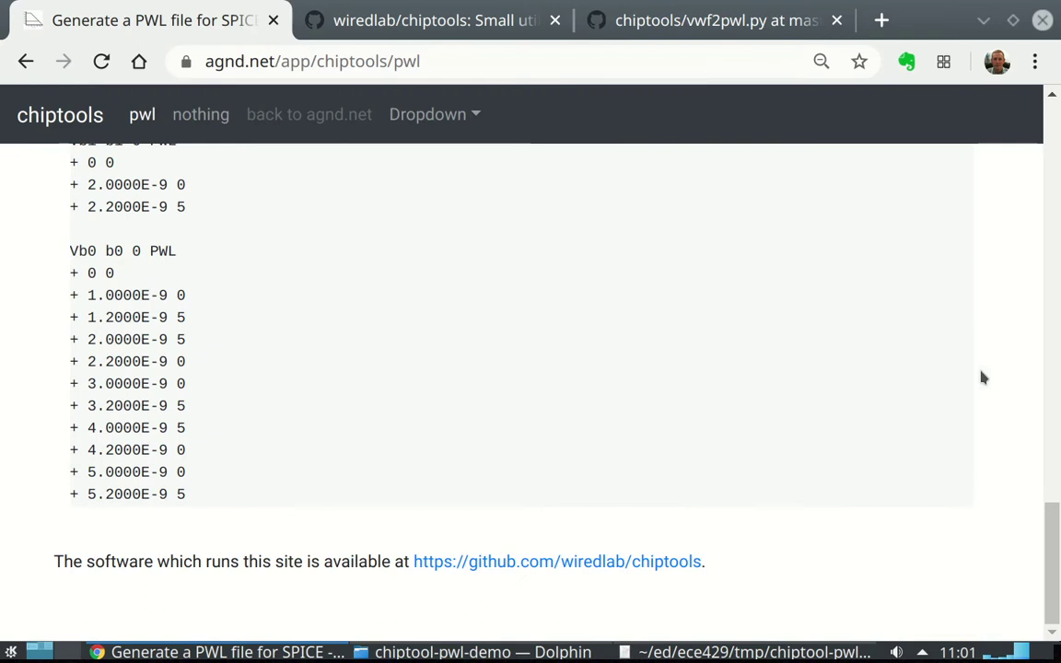
From the page top, scroll to the VWF input file format and highlight the comment marker.
{"action": "key", "text": "Home"}
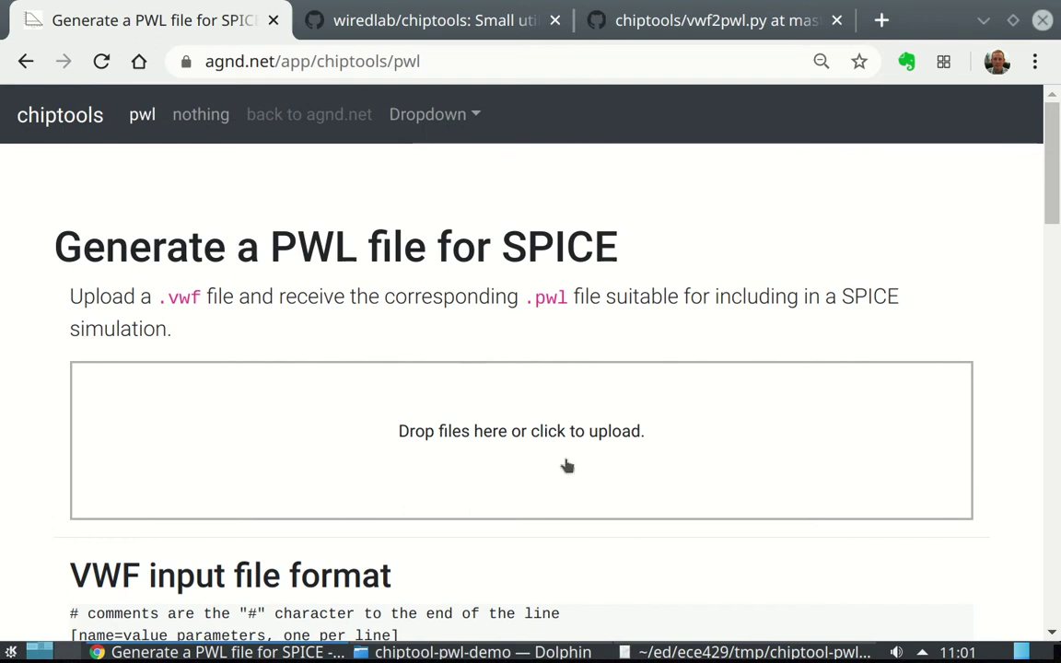
{"action": "scroll", "coordinate": [762, 528], "scroll_direction": "down", "scroll_amount": 2}
{"action": "scroll", "coordinate": [762, 528], "scroll_direction": "up", "scroll_amount": 2}
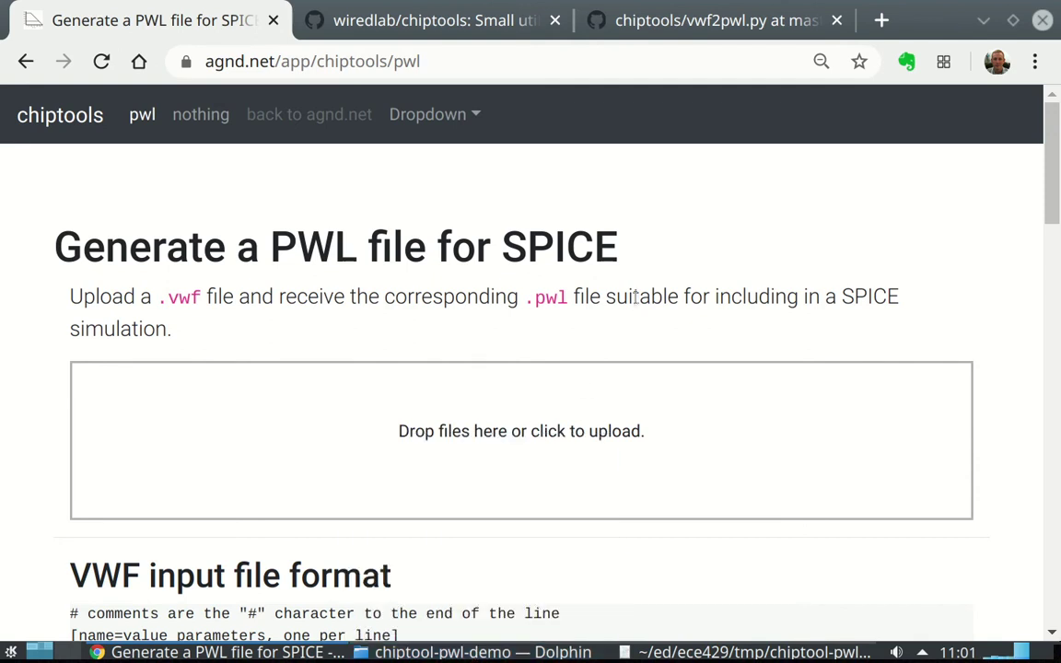
{"action": "scroll", "coordinate": [635, 302], "scroll_direction": "down", "scroll_amount": 2}
{"action": "scroll", "coordinate": [636, 302], "scroll_direction": "down", "scroll_amount": 2}
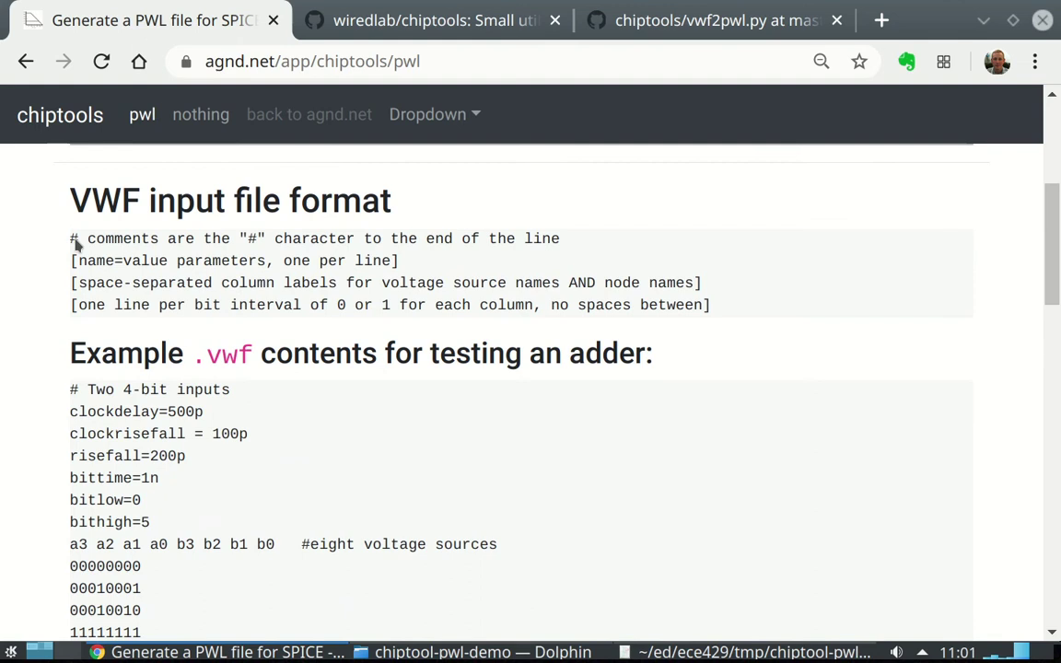
{"action": "left_click_drag", "start_coordinate": [72, 238], "coordinate": [133, 239]}
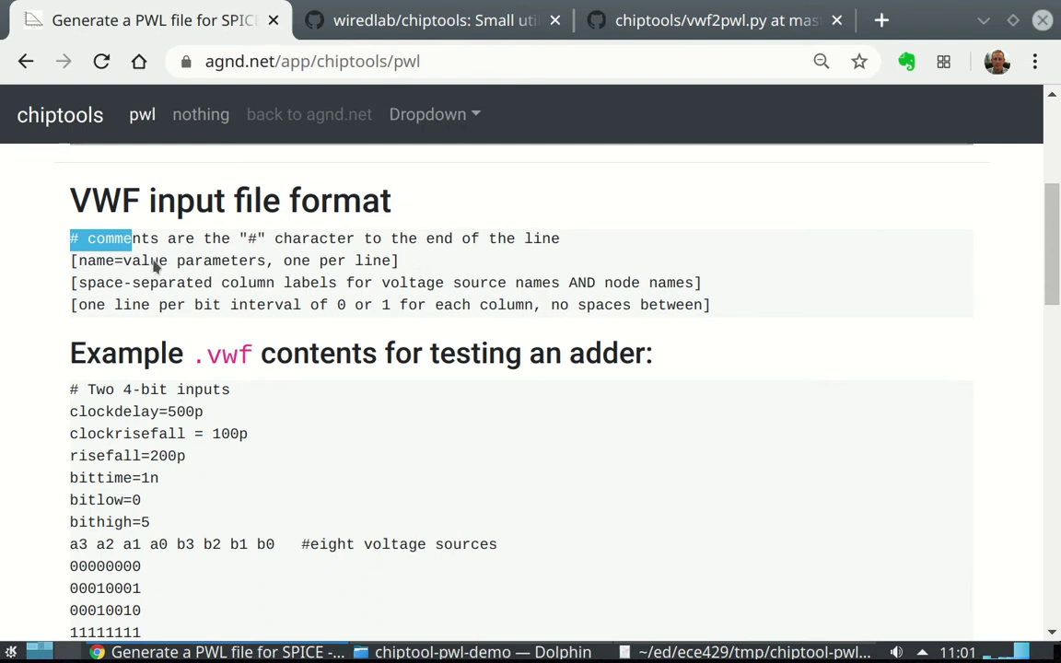
Highlight the clockdelay and clockrisefall lines in the adder example .vwf file.
{"action": "scroll", "coordinate": [156, 265], "scroll_direction": "down", "scroll_amount": 1}
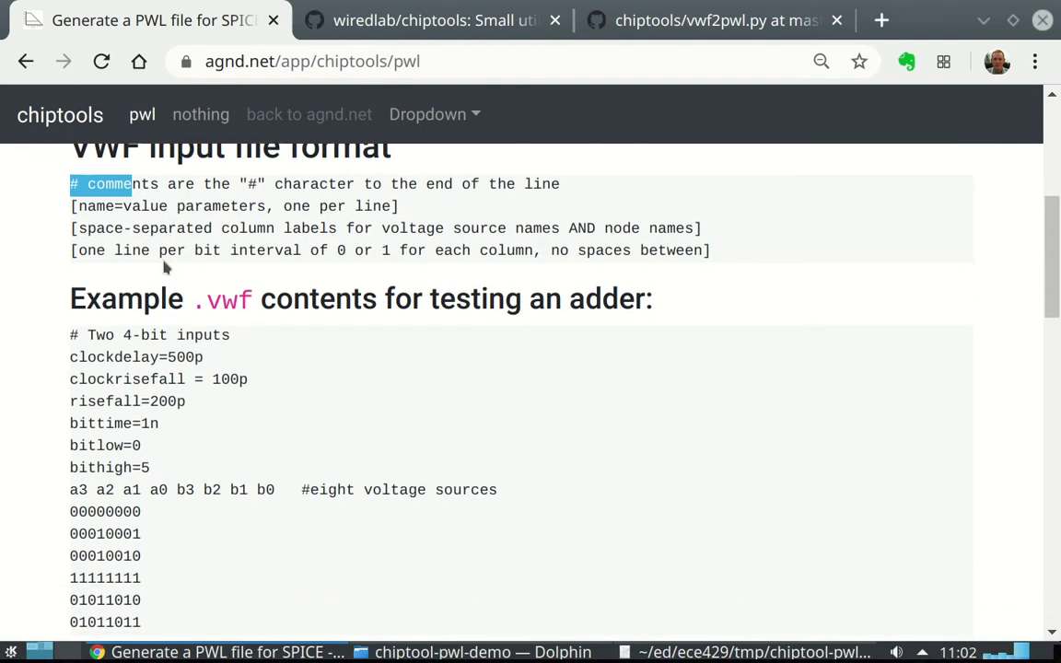
{"action": "scroll", "coordinate": [274, 364], "scroll_direction": "up", "scroll_amount": 1}
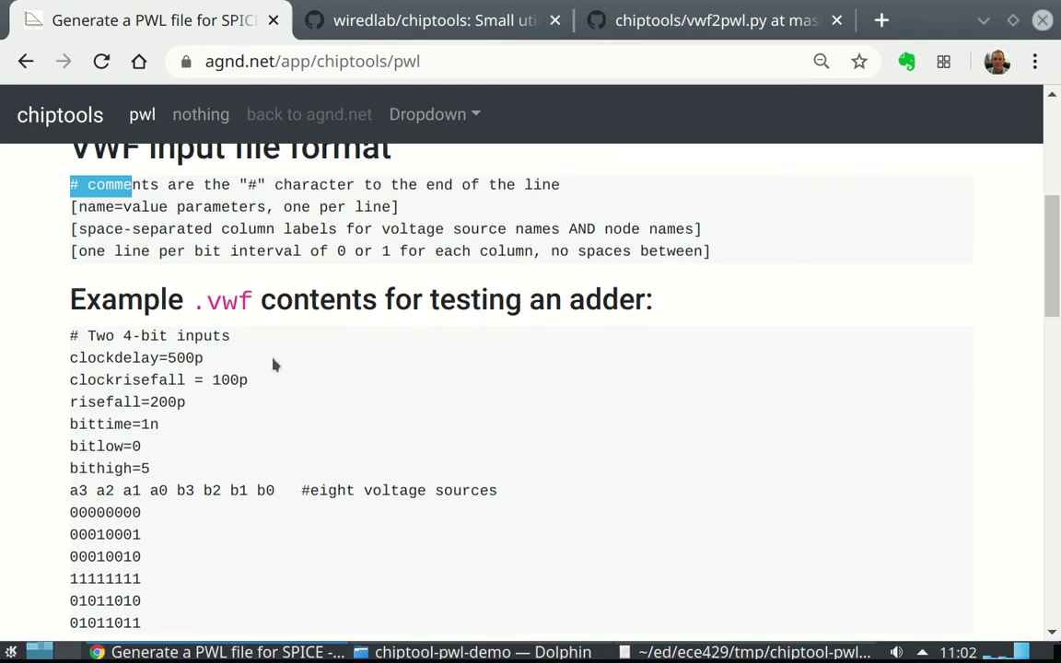
{"action": "scroll", "coordinate": [230, 287], "scroll_direction": "down", "scroll_amount": 1}
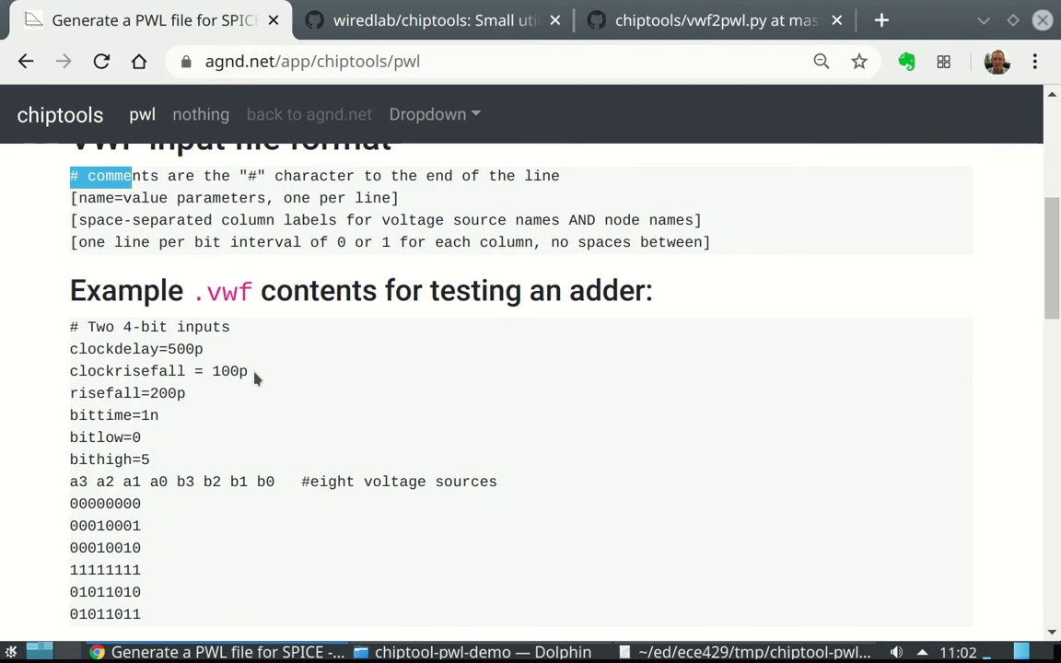
{"action": "left_click_drag", "start_coordinate": [256, 374], "coordinate": [67, 360]}
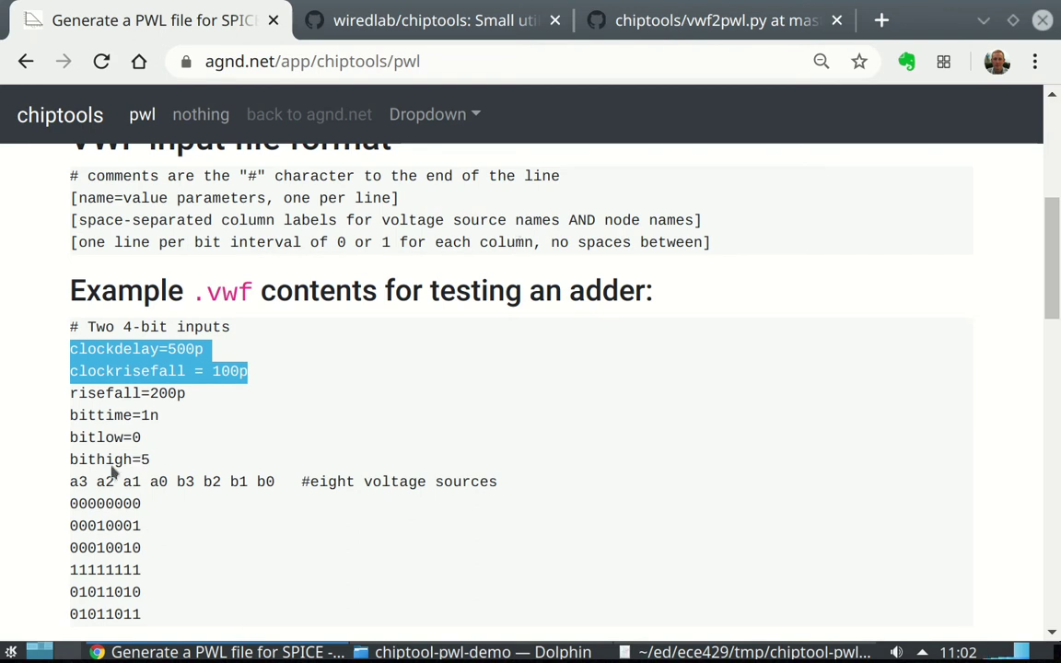
Highlight the a3–b0 column labels and the binary bit-pattern rows of the example.
{"action": "left_click_drag", "start_coordinate": [71, 484], "coordinate": [277, 489]}
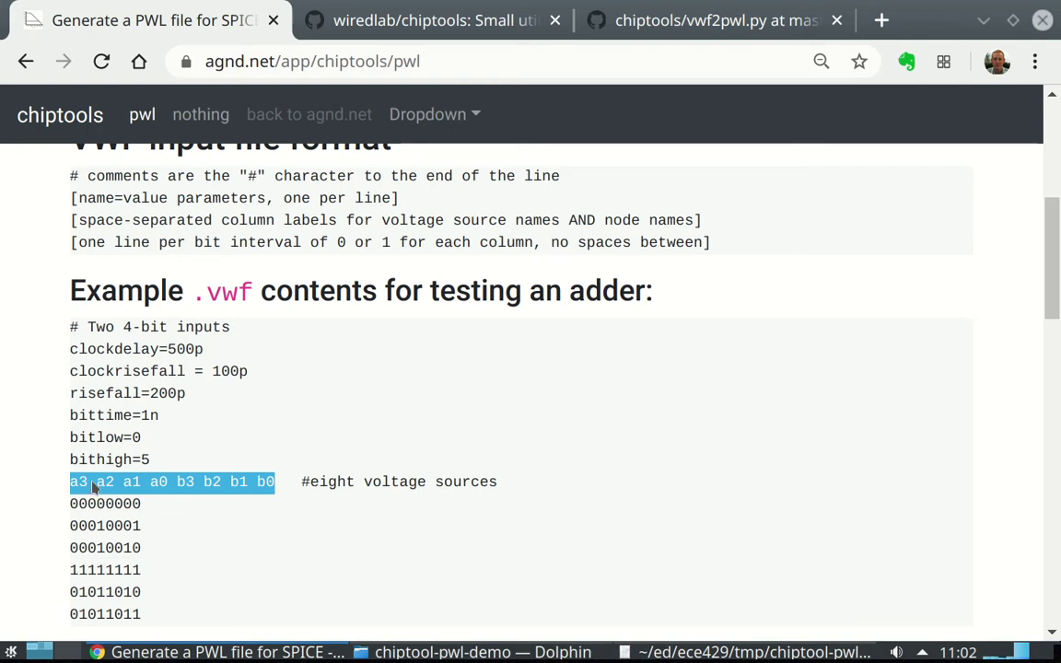
{"action": "scroll", "coordinate": [152, 350], "scroll_direction": "down", "scroll_amount": 3}
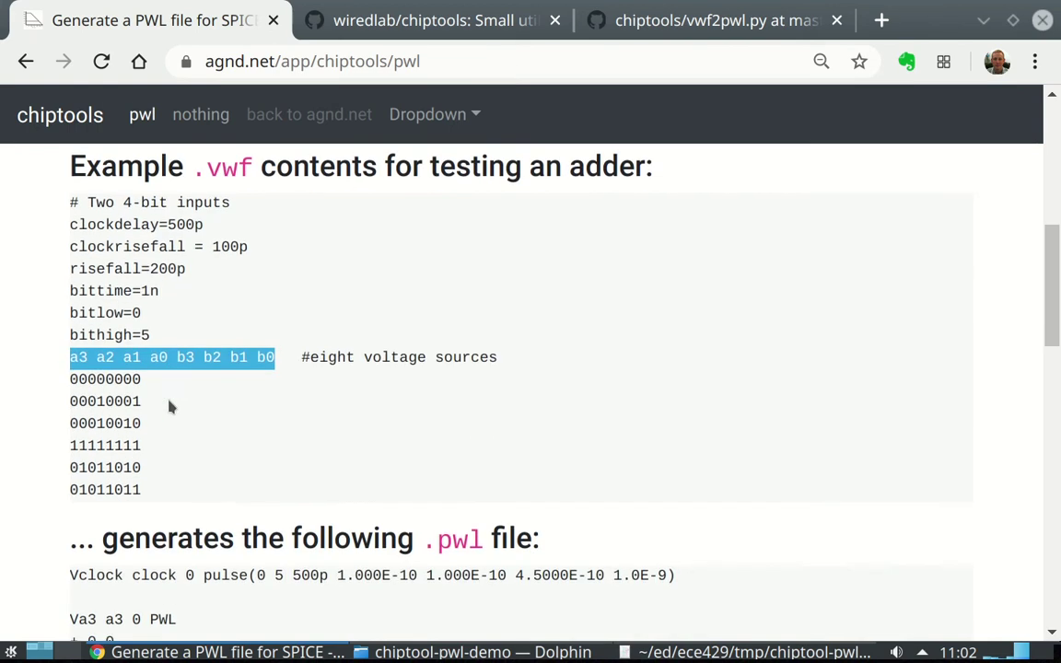
{"action": "left_click_drag", "start_coordinate": [75, 379], "coordinate": [143, 491]}
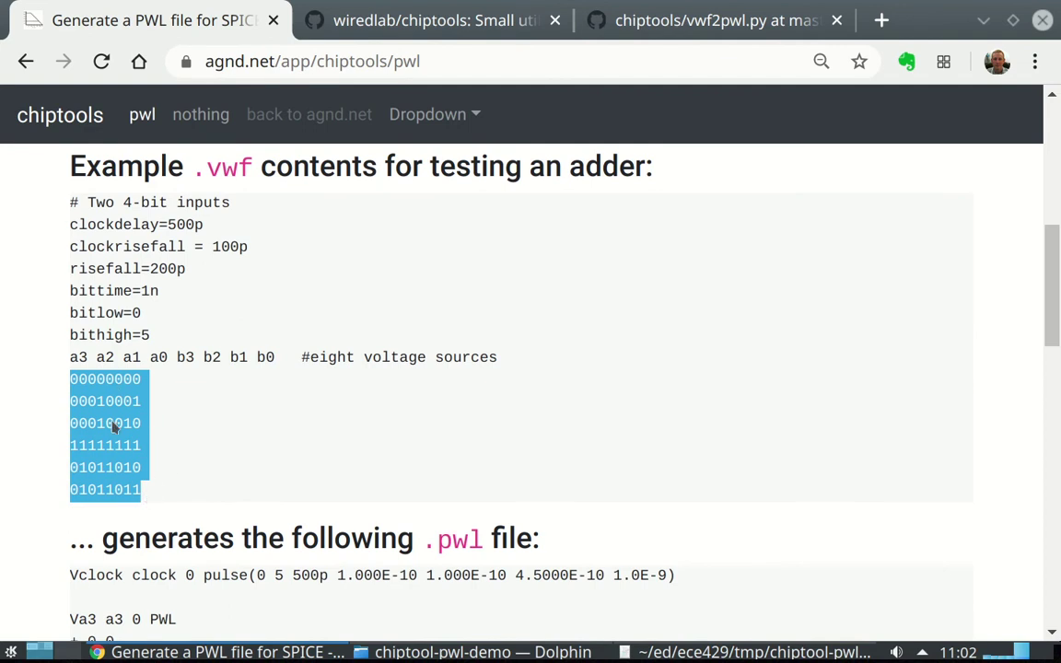
{"action": "left_click", "coordinate": [146, 399]}
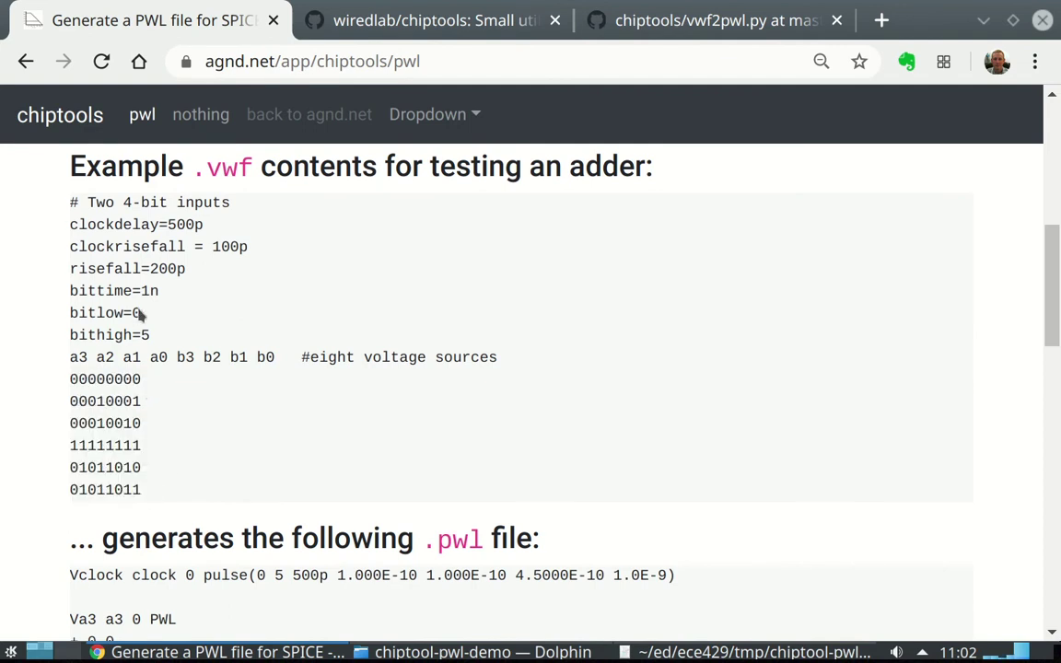
Point out bitlow 0 and bithigh 5, then scroll back to the page top.
{"action": "mouse_move", "coordinate": [140, 313]}
{"action": "left_mouse_down"}
{"action": "mouse_move", "coordinate": [130, 317]}
{"action": "mouse_move", "coordinate": [142, 331]}
{"action": "left_mouse_up"}
{"action": "left_click", "coordinate": [271, 351]}
{"action": "scroll", "coordinate": [544, 534], "scroll_direction": "down", "scroll_amount": 3}
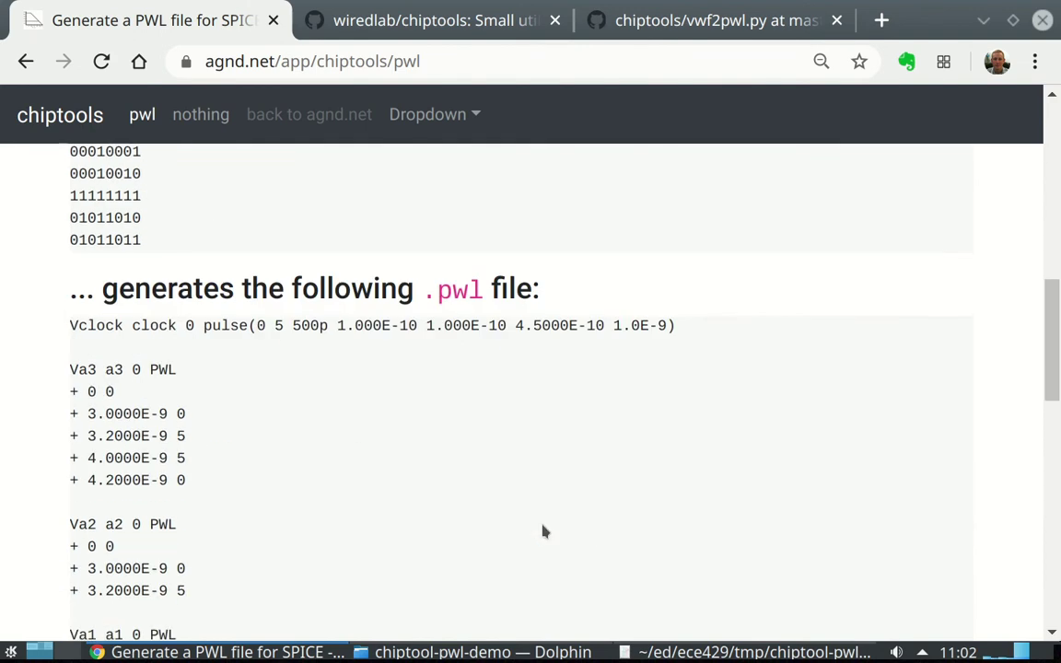
{"action": "scroll", "coordinate": [543, 531], "scroll_direction": "up", "scroll_amount": 1}
{"action": "scroll", "coordinate": [543, 532], "scroll_direction": "up", "scroll_amount": 9}
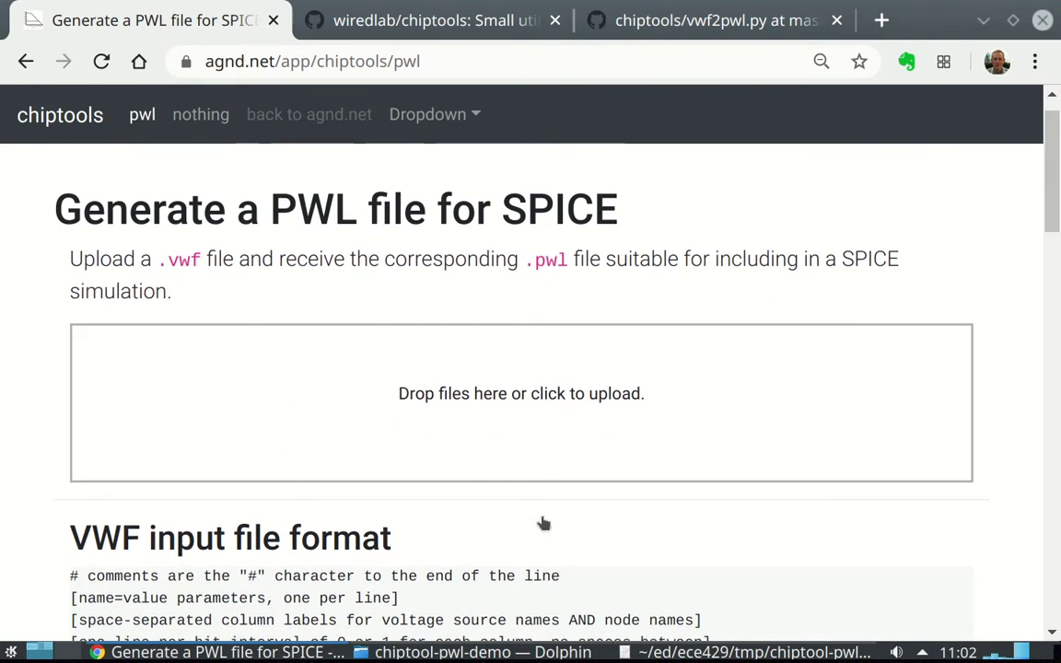
Bring counter.vwf up in Kate and turn off automatic spell checking.
{"action": "left_click", "coordinate": [746, 652]}
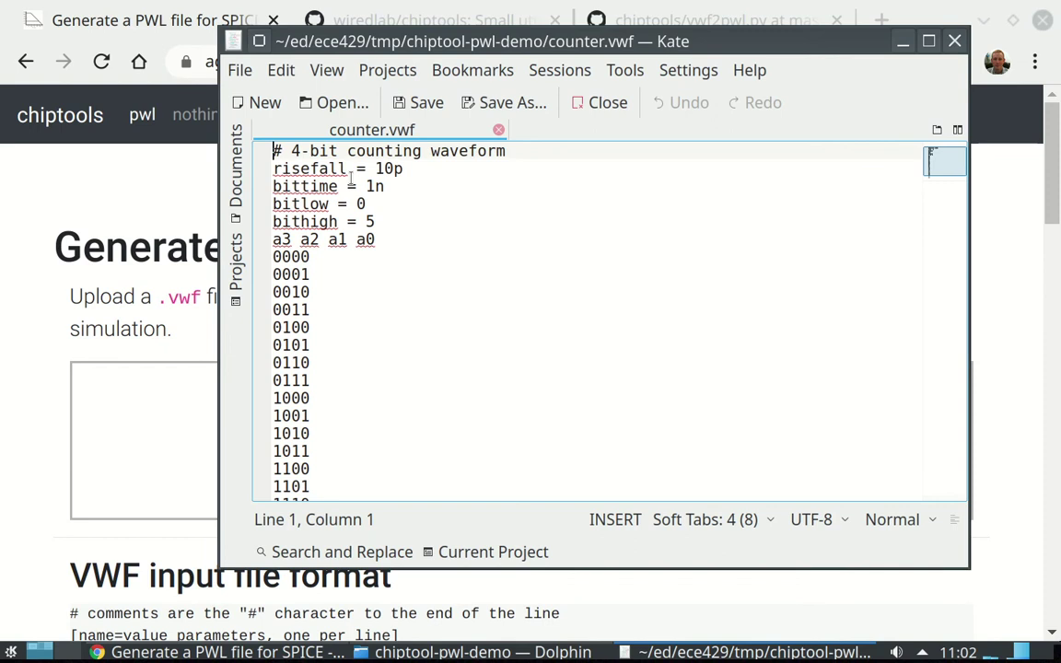
{"action": "left_click", "coordinate": [624, 70]}
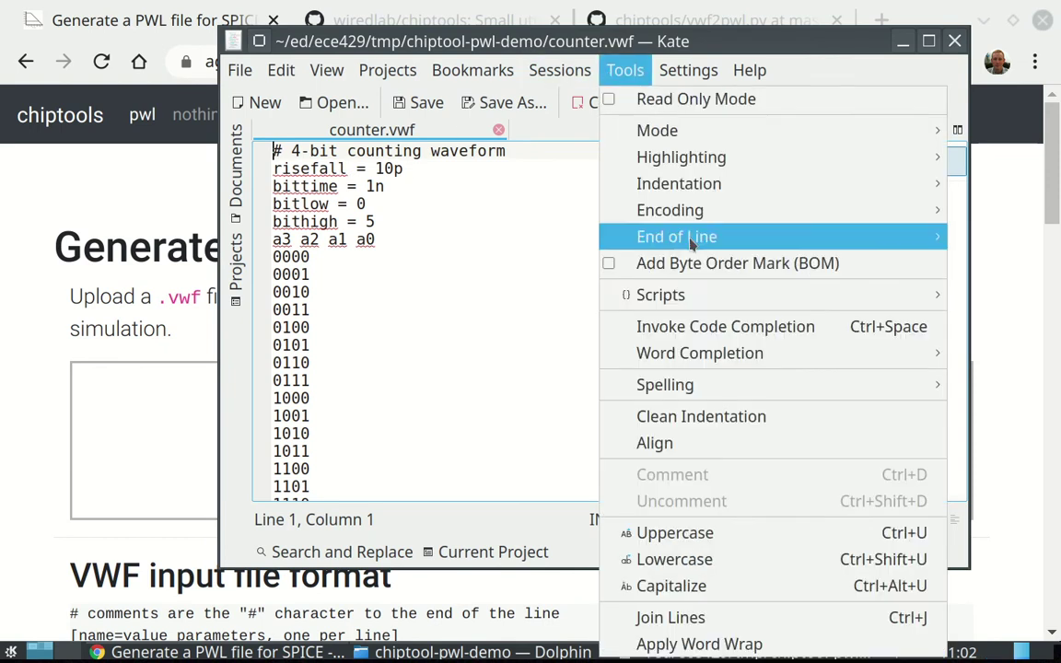
{"action": "mouse_move", "coordinate": [717, 385]}
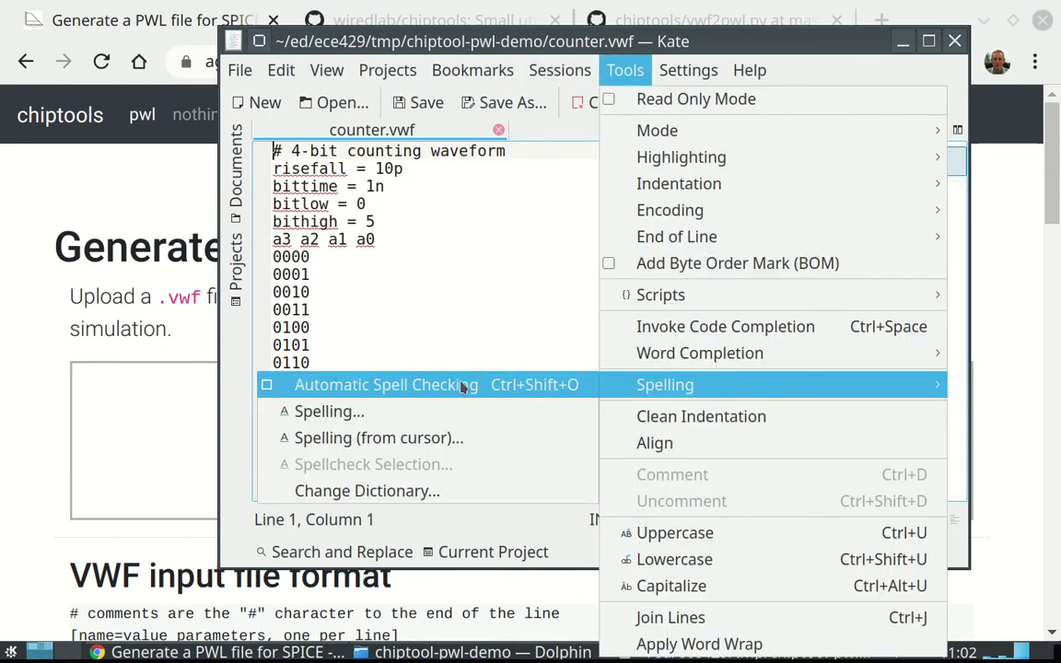
{"action": "left_click", "coordinate": [424, 386]}
{"action": "left_click", "coordinate": [462, 238]}
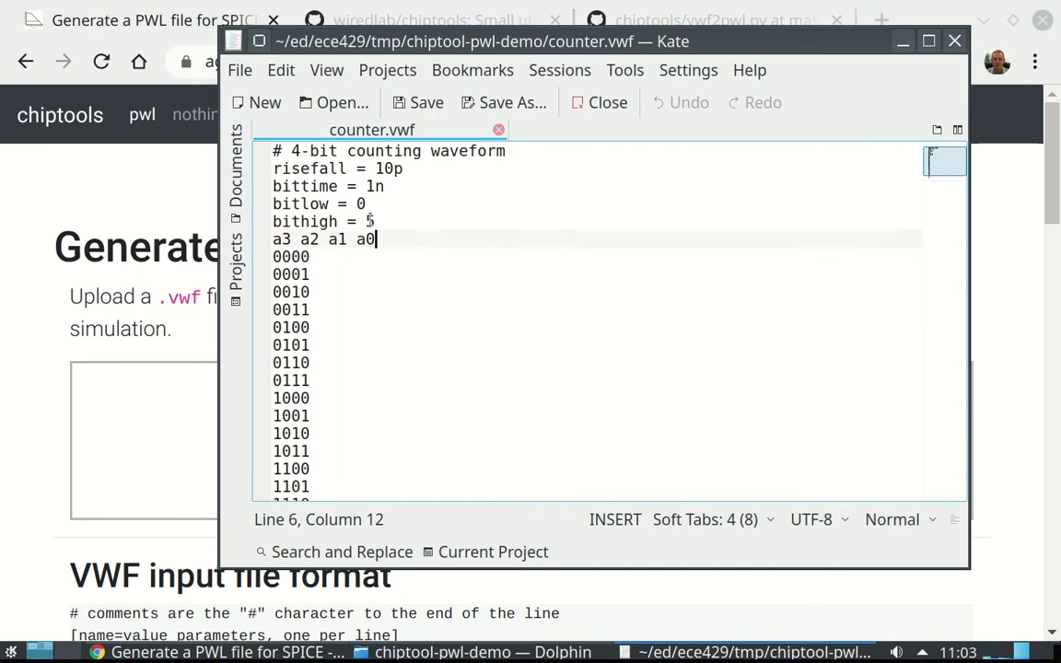
Select the risefall-to-bithigh parameter lines and the 10p risefall value in counter.vwf.
{"action": "scroll", "coordinate": [28, 386], "scroll_direction": "down", "scroll_amount": 3}
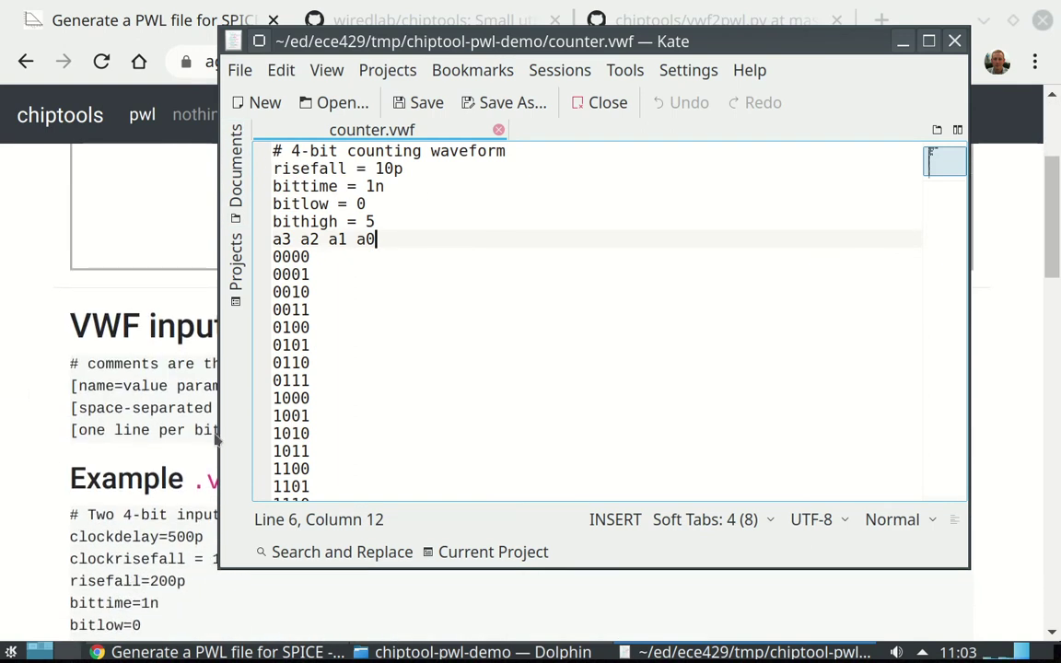
{"action": "left_click_drag", "start_coordinate": [377, 222], "coordinate": [274, 169]}
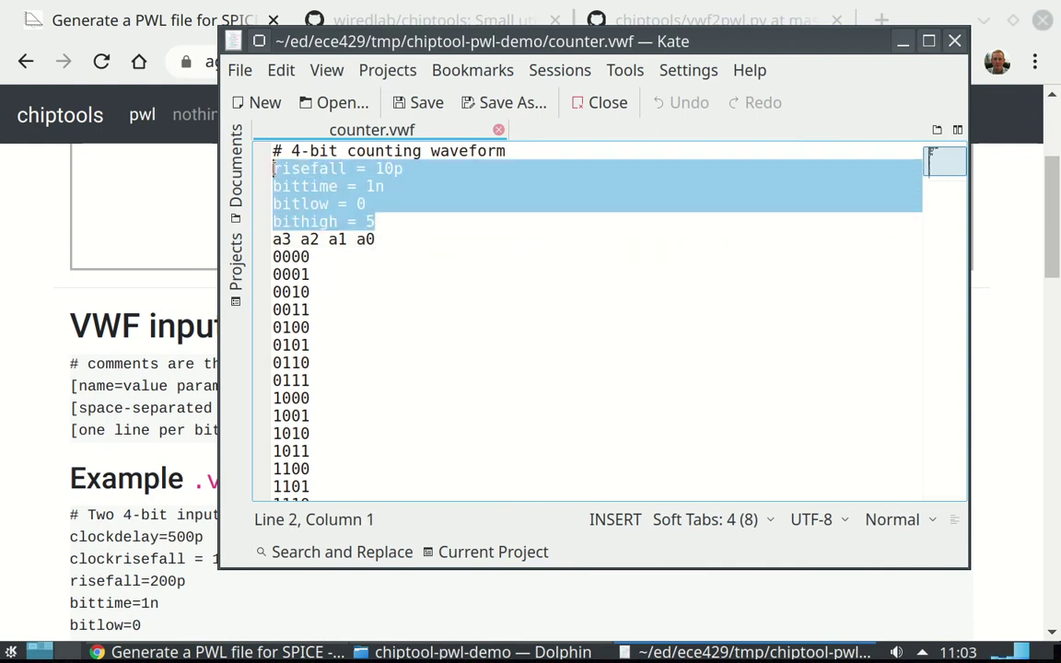
{"action": "left_click", "coordinate": [368, 187]}
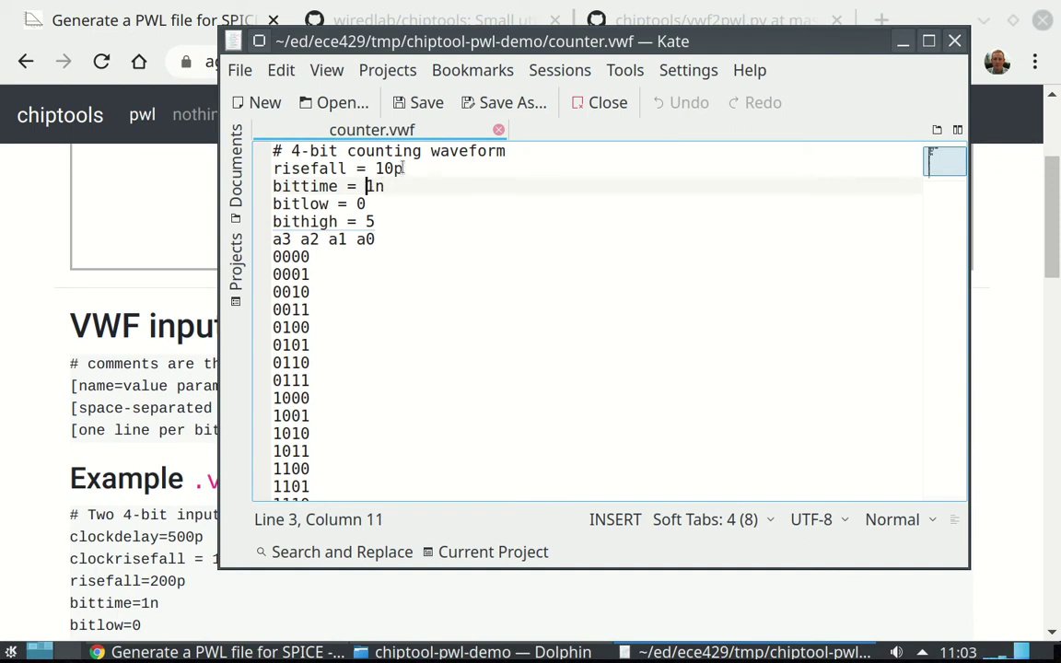
{"action": "left_click_drag", "start_coordinate": [403, 168], "coordinate": [375, 169]}
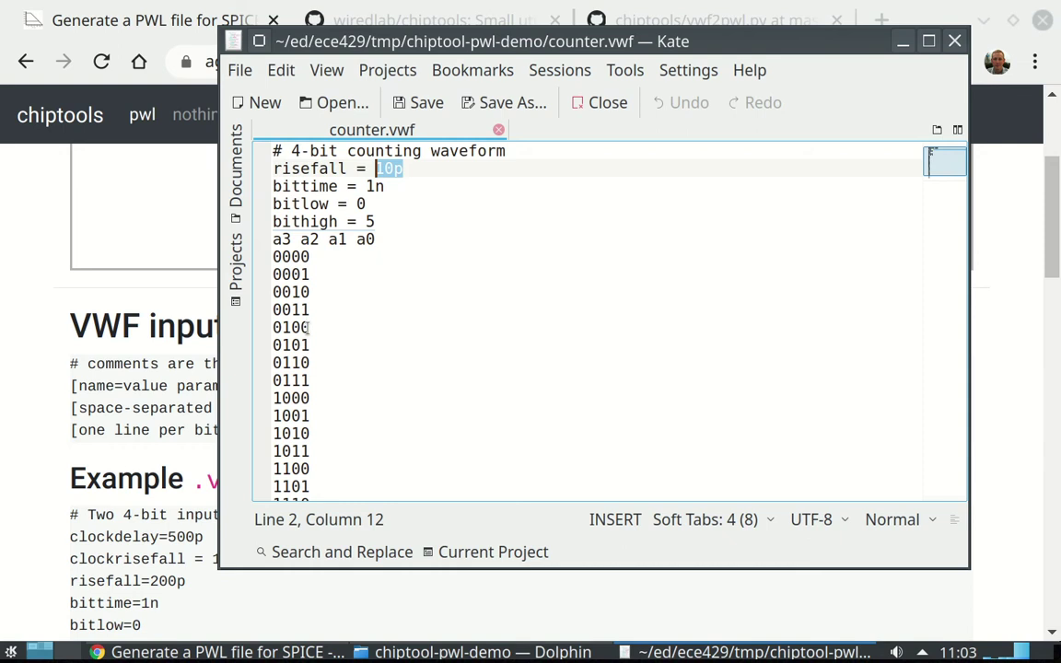
{"action": "scroll", "coordinate": [327, 447], "scroll_direction": "down", "scroll_amount": 1}
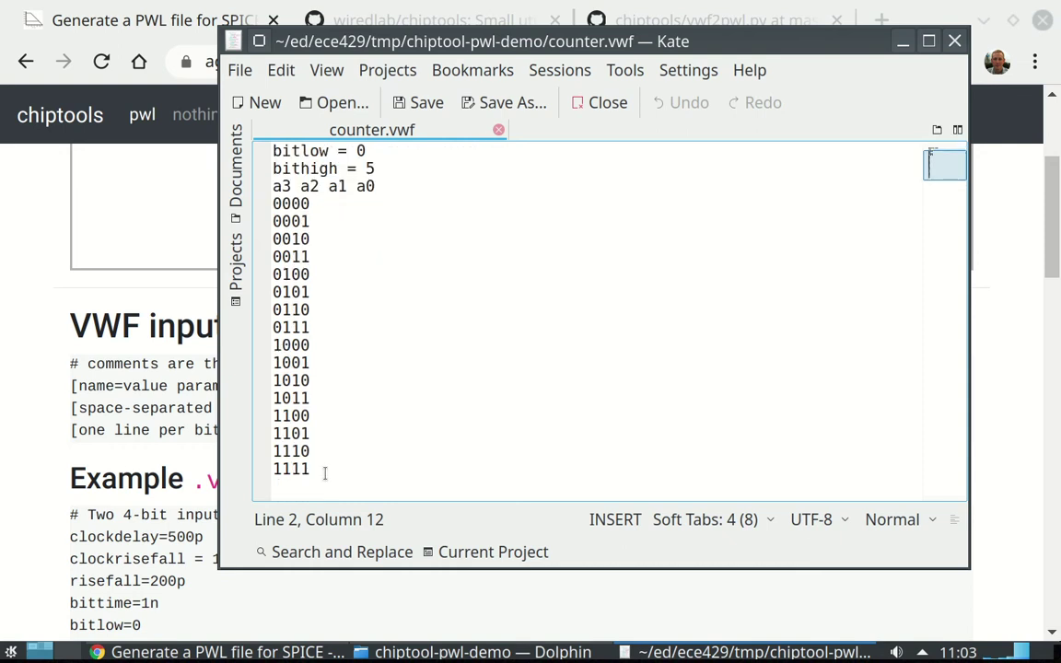
{"action": "scroll", "coordinate": [481, 391], "scroll_direction": "up", "scroll_amount": 1}
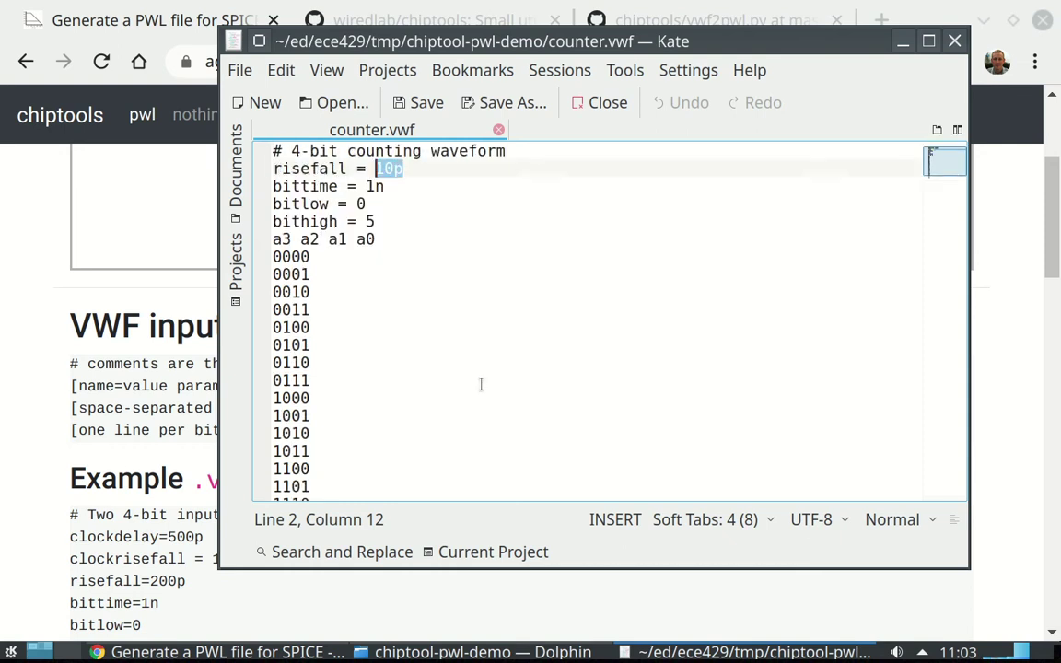
{"action": "left_click", "coordinate": [383, 186]}
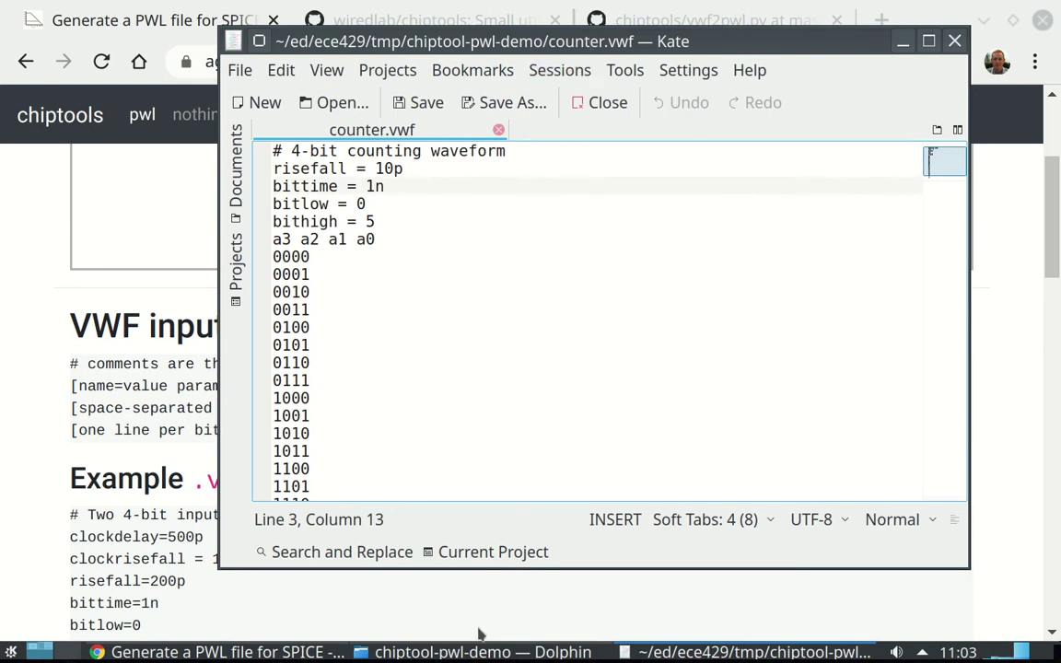
Upload counter.vwf by dragging it from the chiptool-pwl-demo folder onto the chiptools upload area.
{"action": "left_click", "coordinate": [143, 11]}
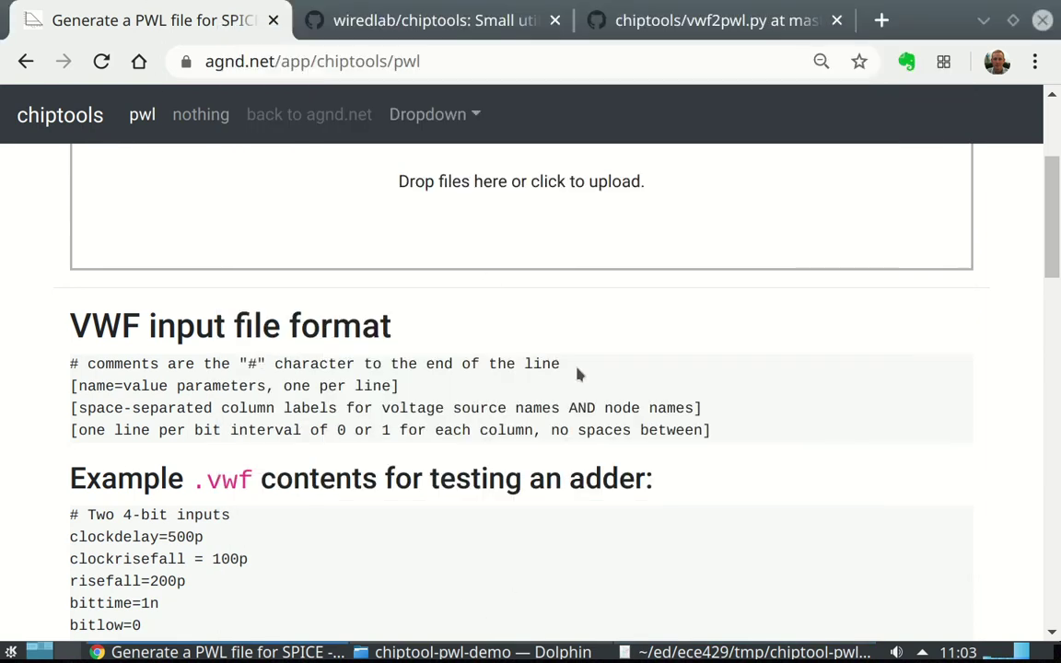
{"action": "scroll", "coordinate": [511, 382], "scroll_direction": "up", "scroll_amount": 2}
{"action": "left_click", "coordinate": [509, 383]}
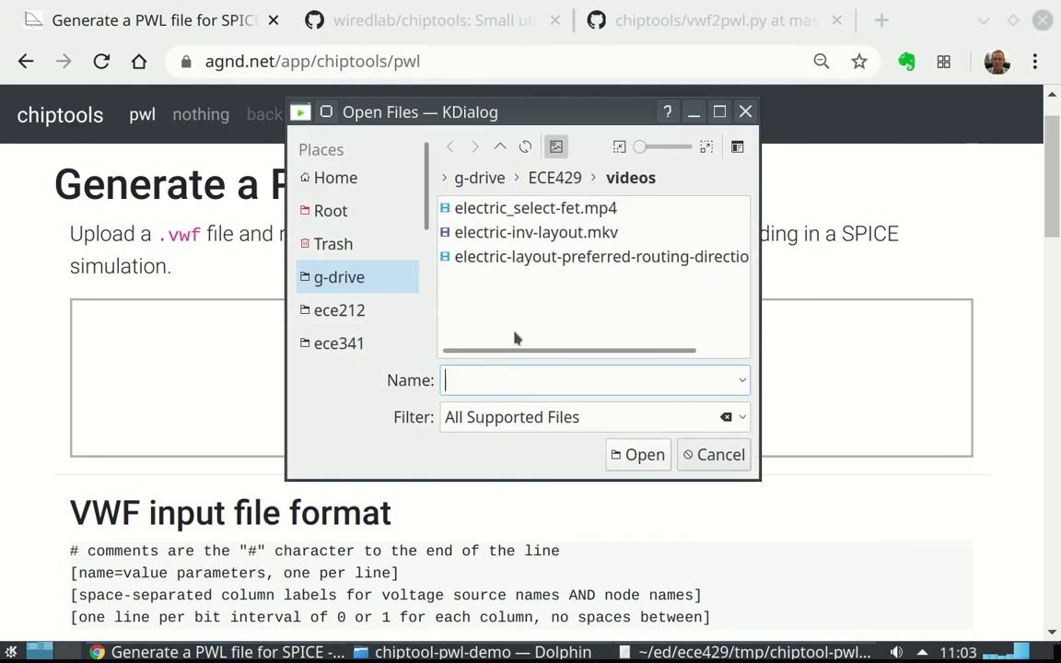
{"action": "left_click", "coordinate": [711, 454]}
{"action": "left_click", "coordinate": [483, 652]}
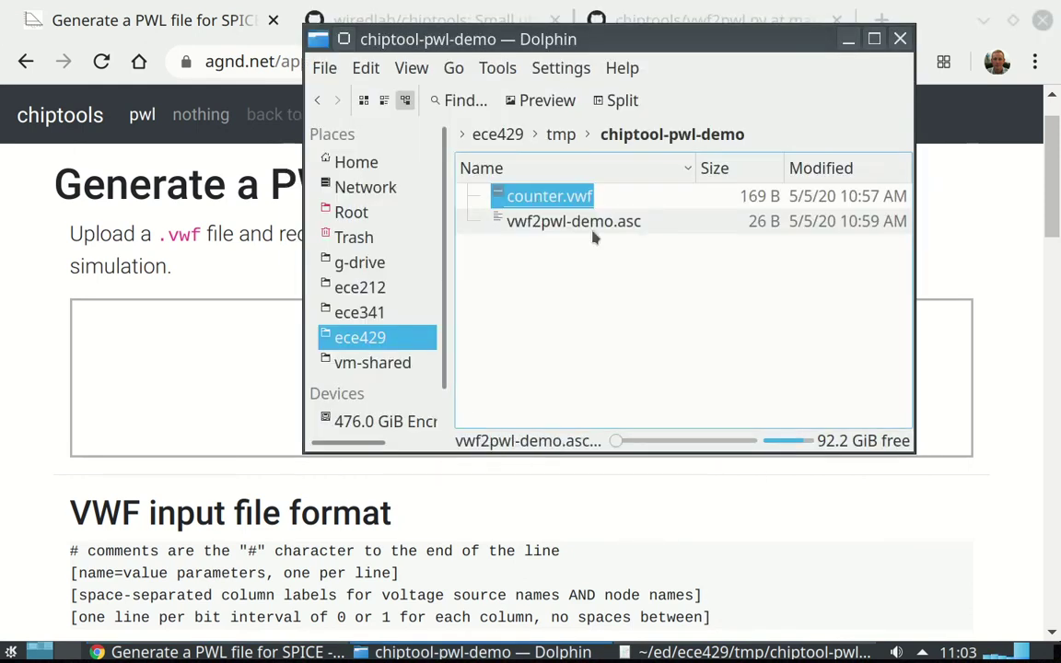
{"action": "left_click", "coordinate": [589, 197]}
{"action": "left_click_drag", "start_coordinate": [590, 197], "coordinate": [256, 388]}
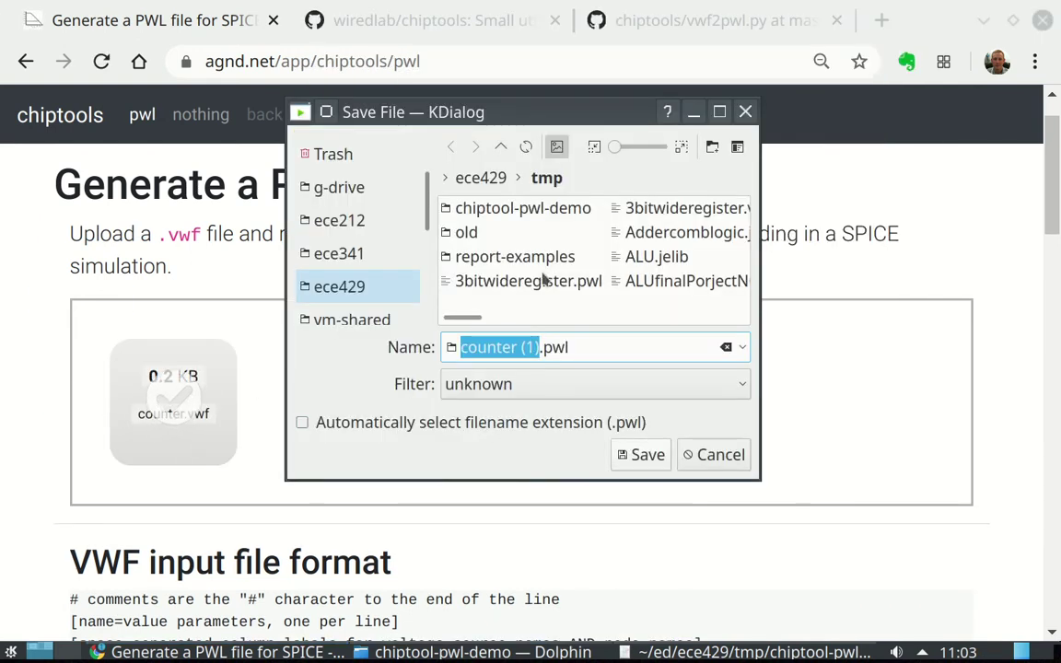
Save the generated file as counter.pwl in the chiptool-pwl-demo folder, removing the (1) suffix.
{"action": "double_click", "coordinate": [571, 208]}
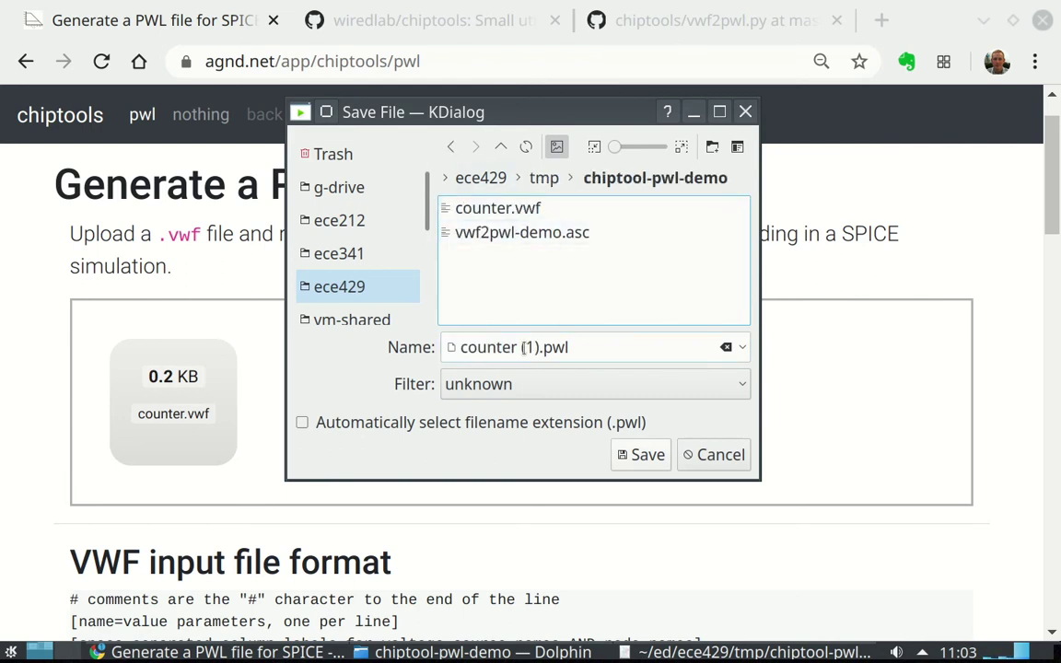
{"action": "left_click", "coordinate": [541, 348]}
{"action": "key", "text": "BackSpace"}
{"action": "key", "text": "BackSpace"}
{"action": "key", "text": "BackSpace"}
{"action": "key", "text": "BackSpace"}
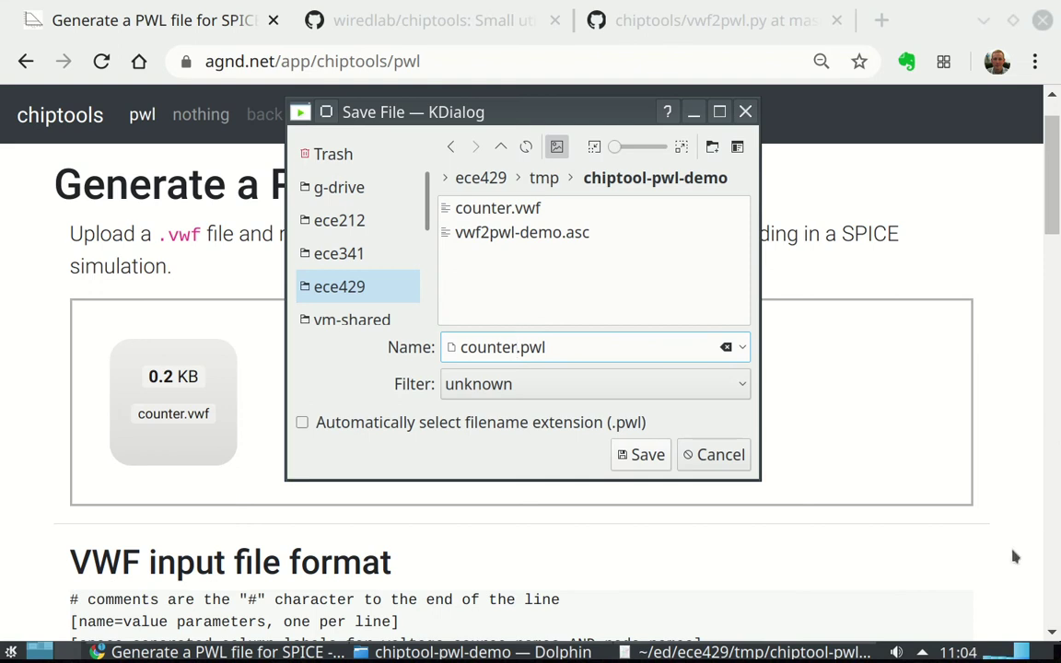
{"action": "left_click", "coordinate": [644, 455]}
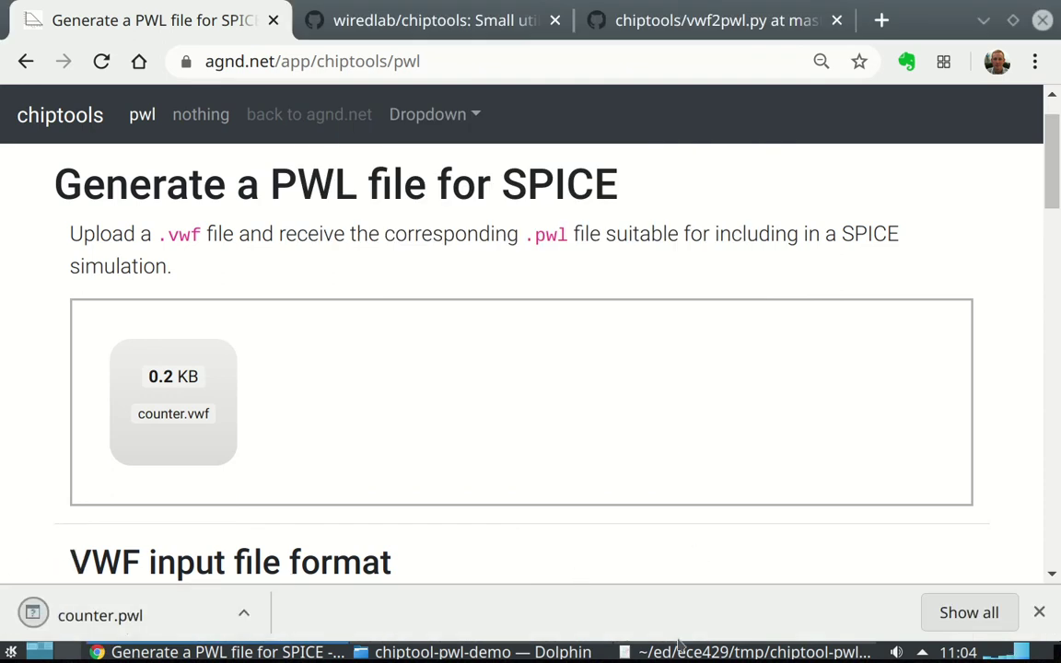
Open counter.vwf in Kate from the chiptool-pwl-demo folder.
{"action": "left_click", "coordinate": [483, 652]}
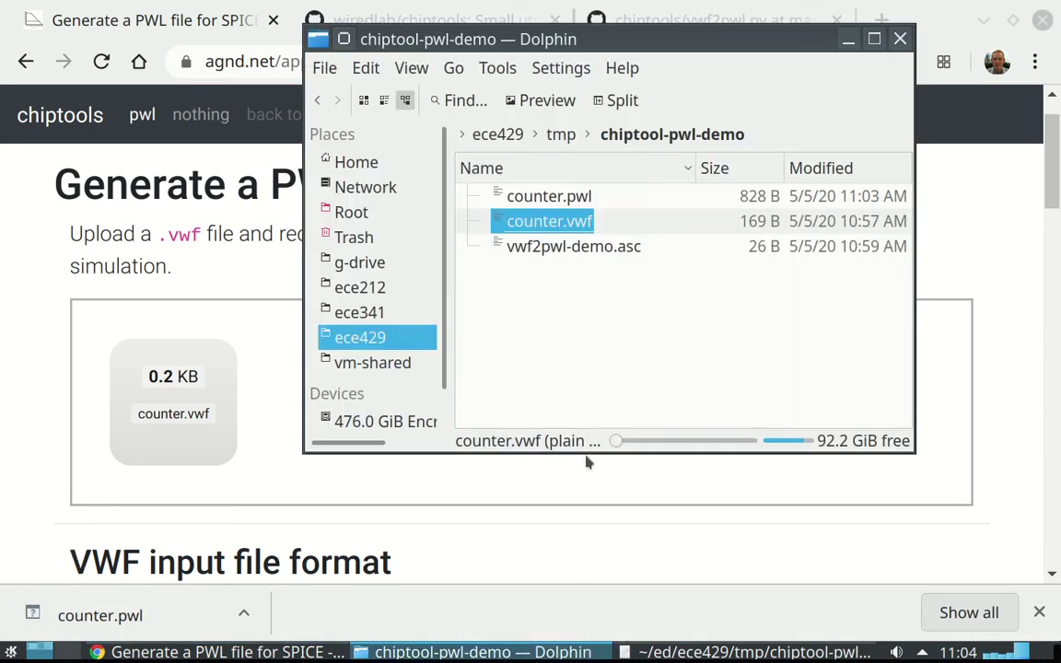
{"action": "right_click", "coordinate": [551, 233]}
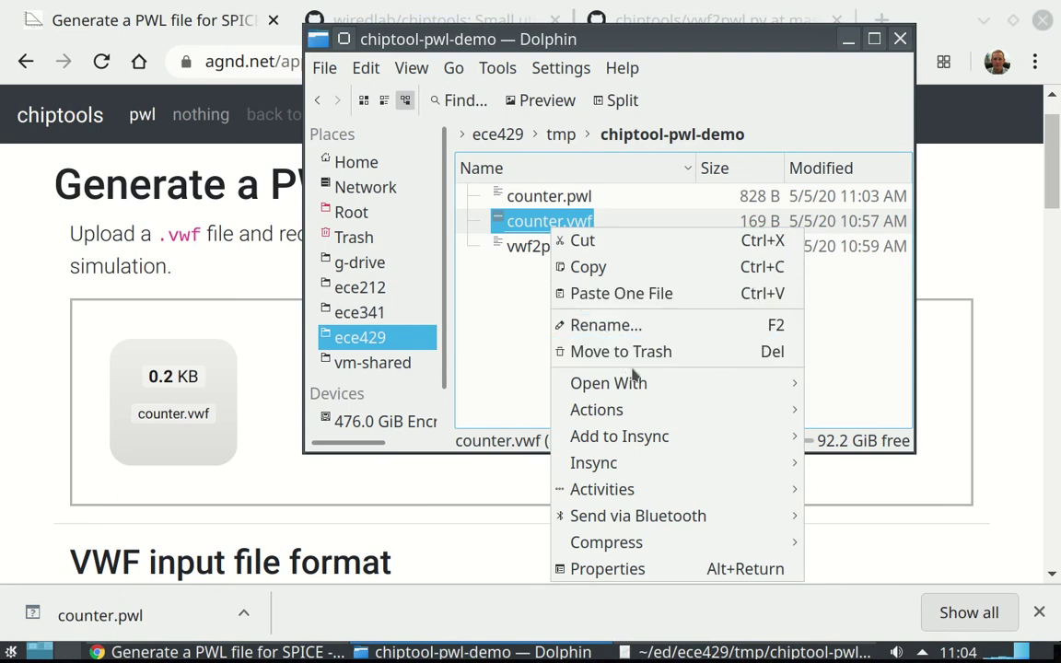
{"action": "mouse_move", "coordinate": [634, 381]}
{"action": "left_click", "coordinate": [460, 381]}
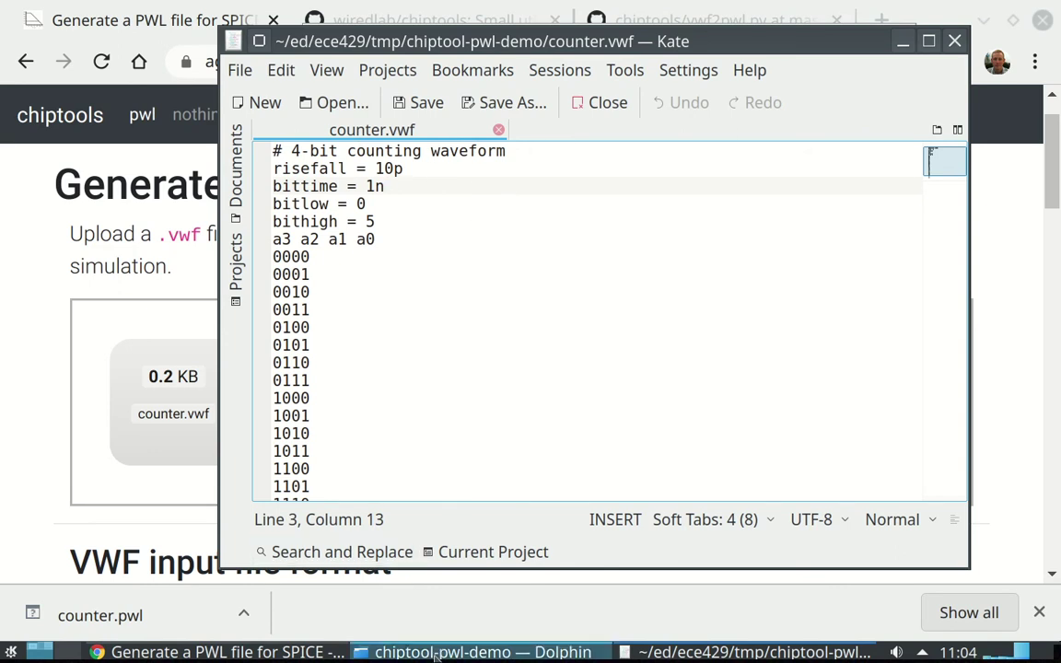
Open counter.pwl in Kate from the same folder.
{"action": "left_click", "coordinate": [479, 652]}
{"action": "left_click", "coordinate": [539, 196]}
{"action": "right_click", "coordinate": [540, 196]}
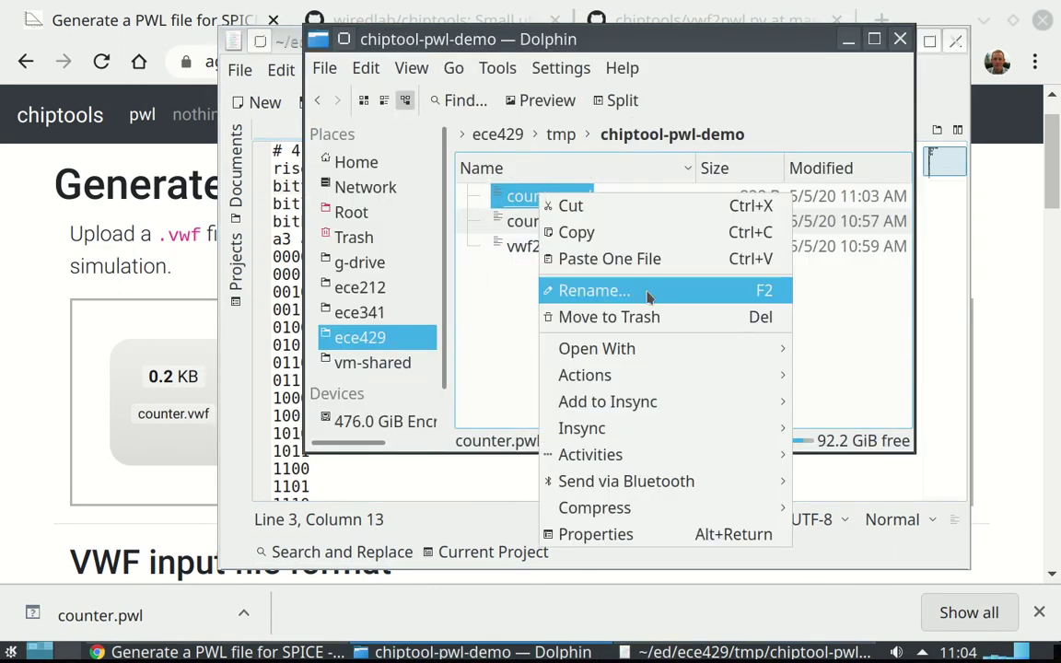
{"action": "mouse_move", "coordinate": [626, 348]}
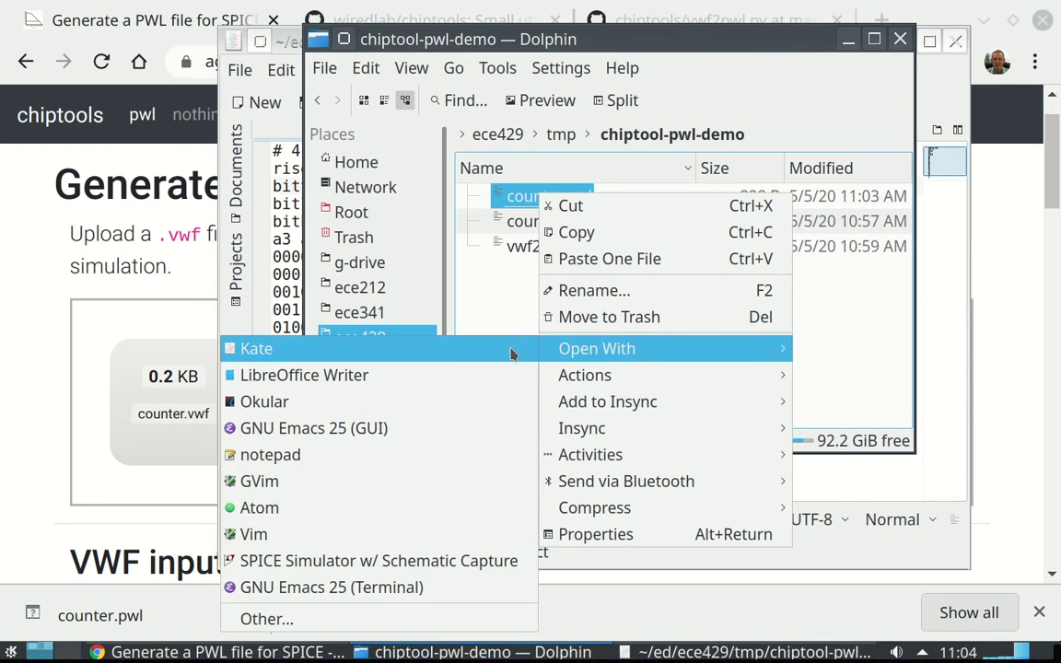
{"action": "left_click", "coordinate": [256, 348]}
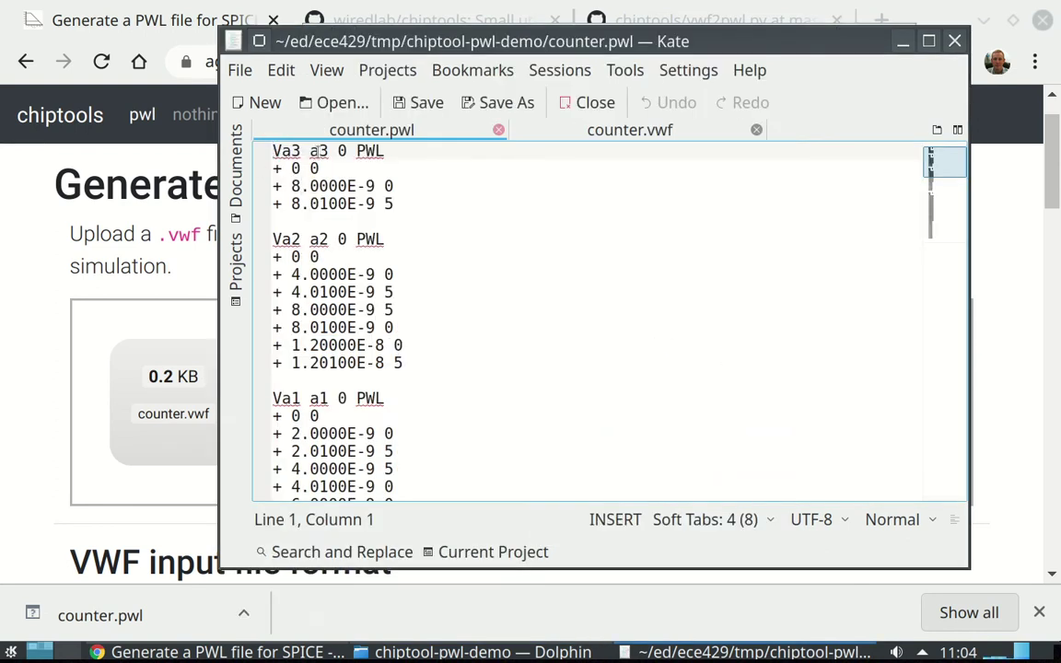
Examine the Va3 source lines: PWL keyword, + continuation marks, and time values 0, 8.0000E-9, 8.01.
{"action": "left_click_drag", "start_coordinate": [356, 151], "coordinate": [377, 151]}
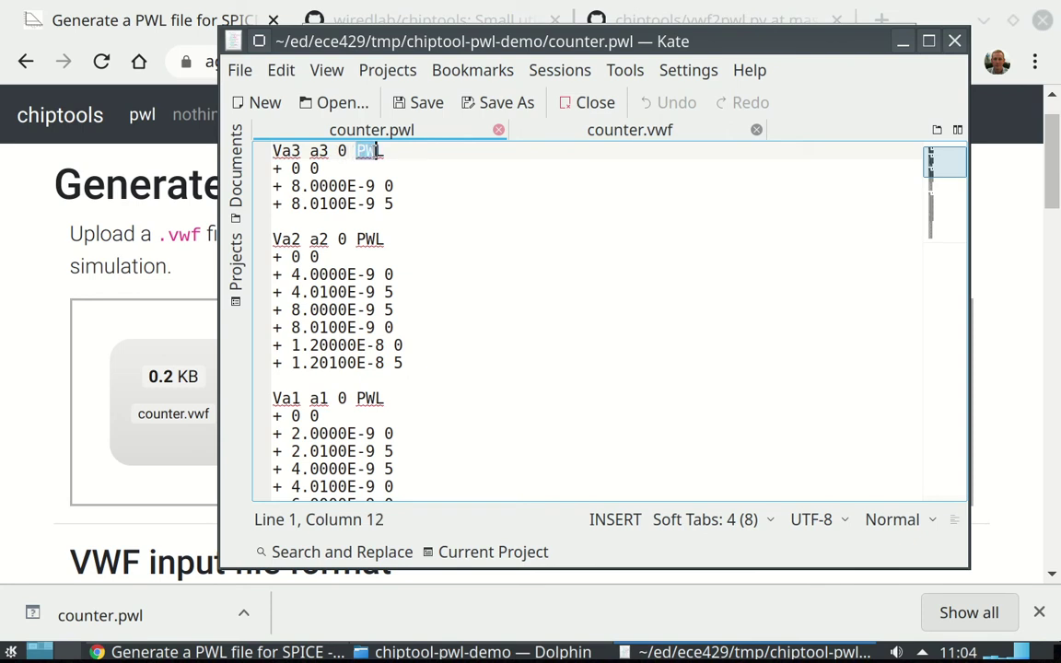
{"action": "left_click", "coordinate": [278, 168]}
{"action": "key", "text": "shift+Left"}
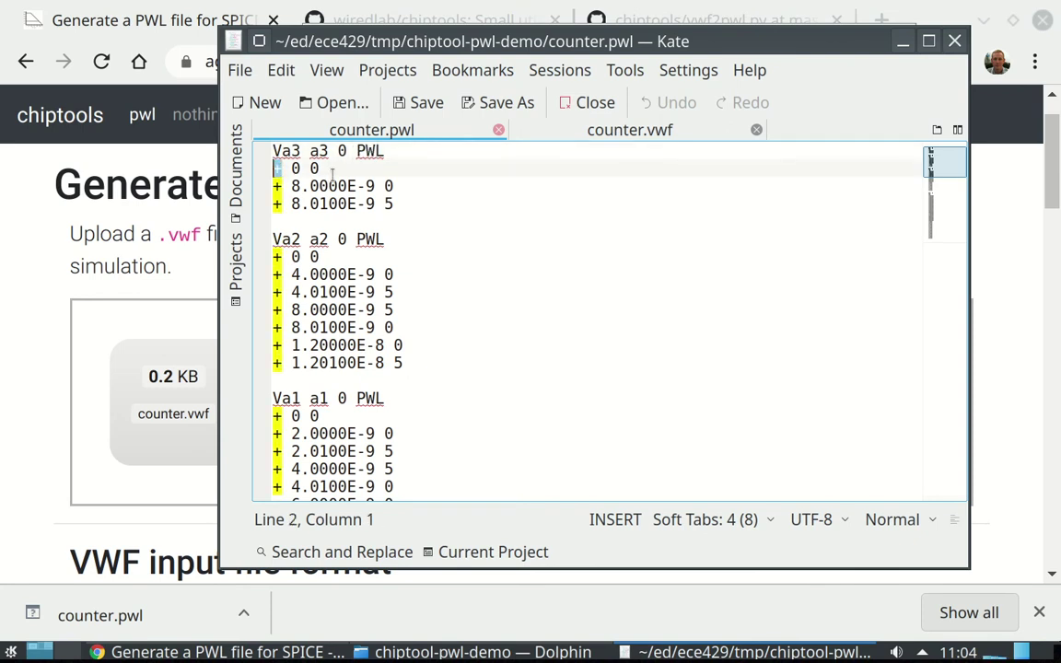
{"action": "left_click", "coordinate": [332, 174]}
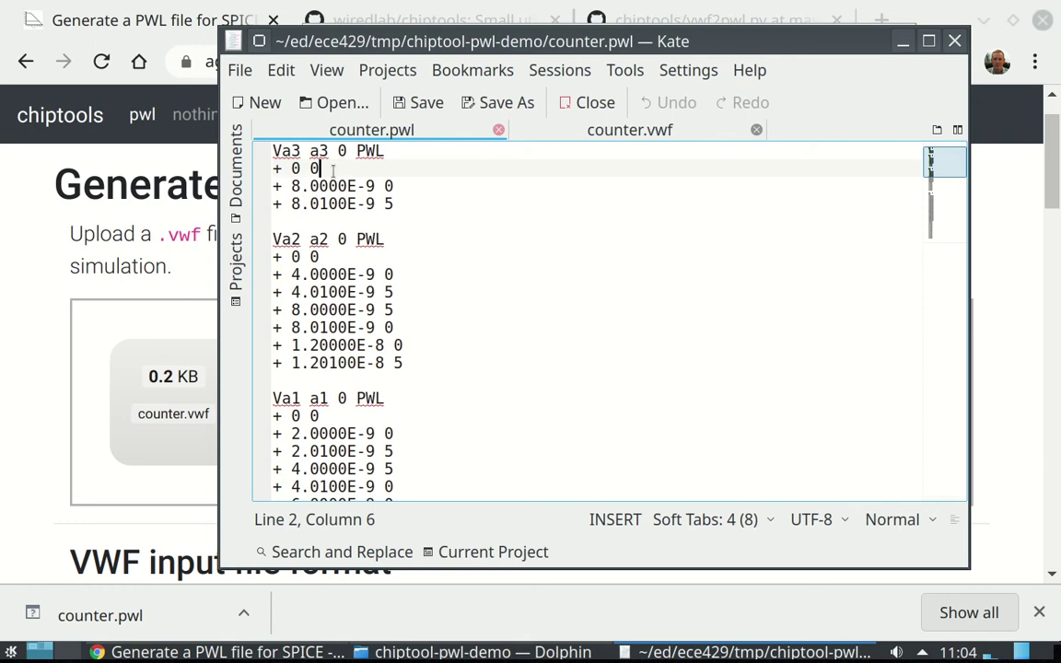
{"action": "left_click", "coordinate": [293, 170]}
{"action": "key", "text": "shift+Right"}
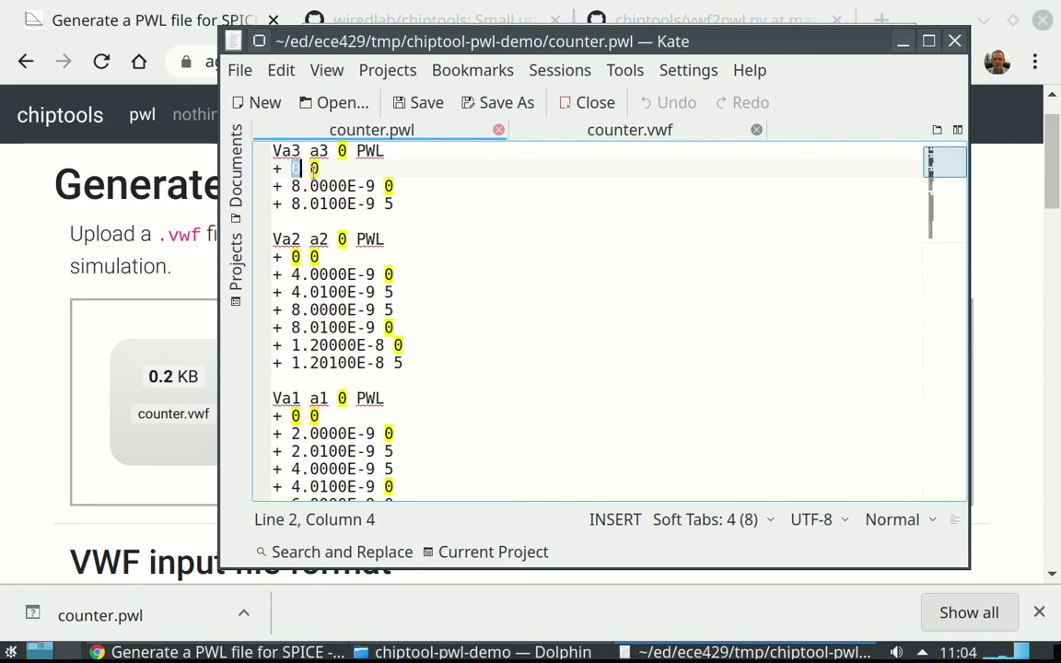
{"action": "left_click_drag", "start_coordinate": [293, 184], "coordinate": [384, 186]}
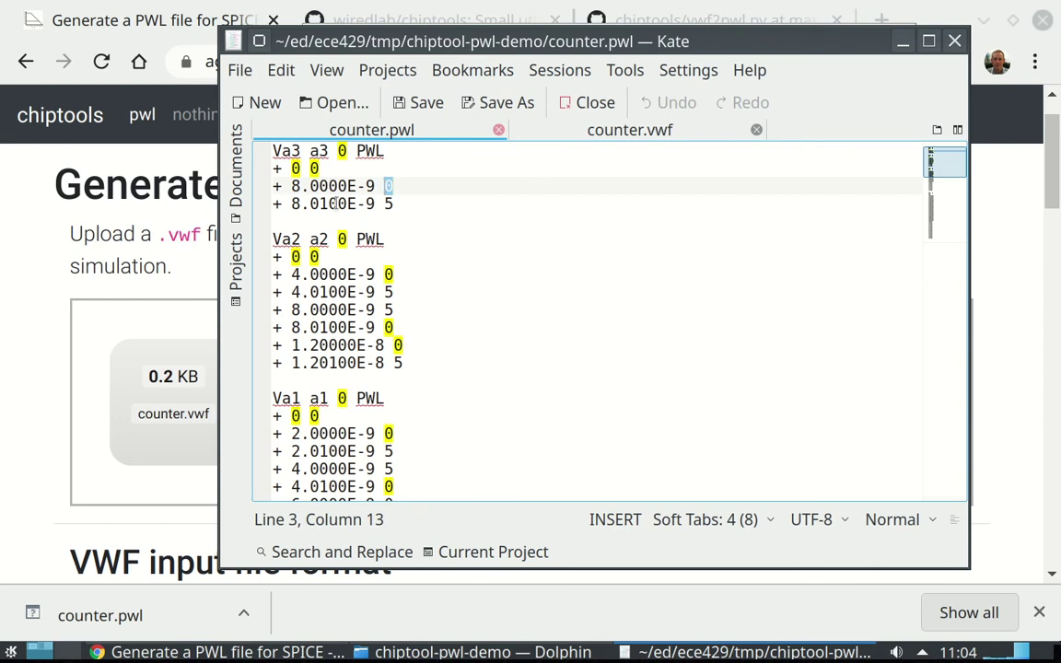
{"action": "left_click", "coordinate": [386, 186]}
{"action": "left_click_drag", "start_coordinate": [291, 204], "coordinate": [328, 204]}
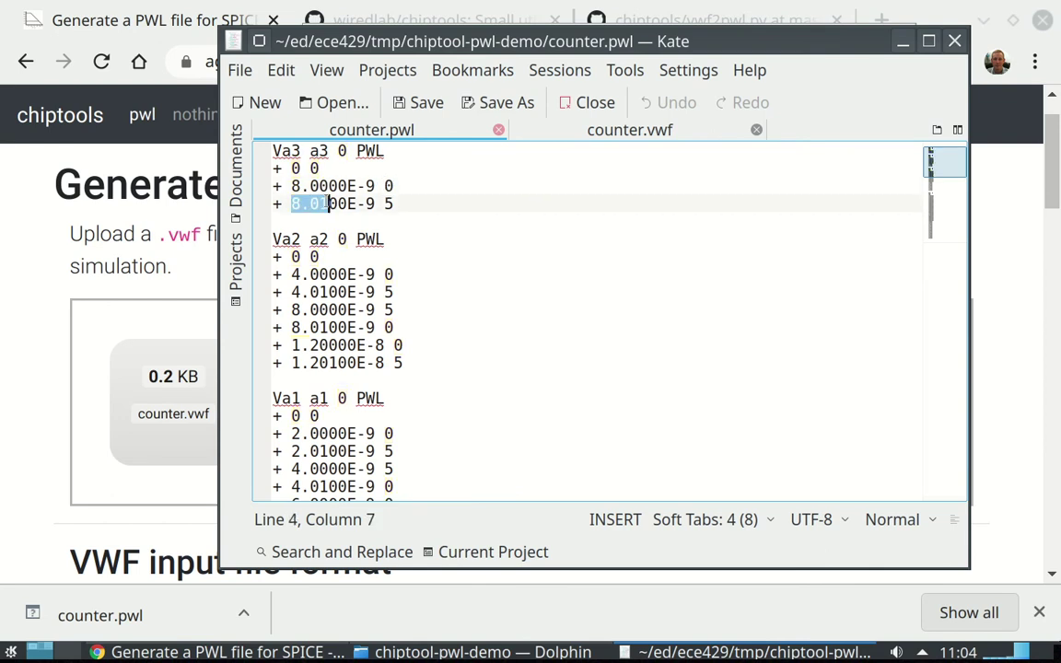
{"action": "left_click", "coordinate": [390, 203]}
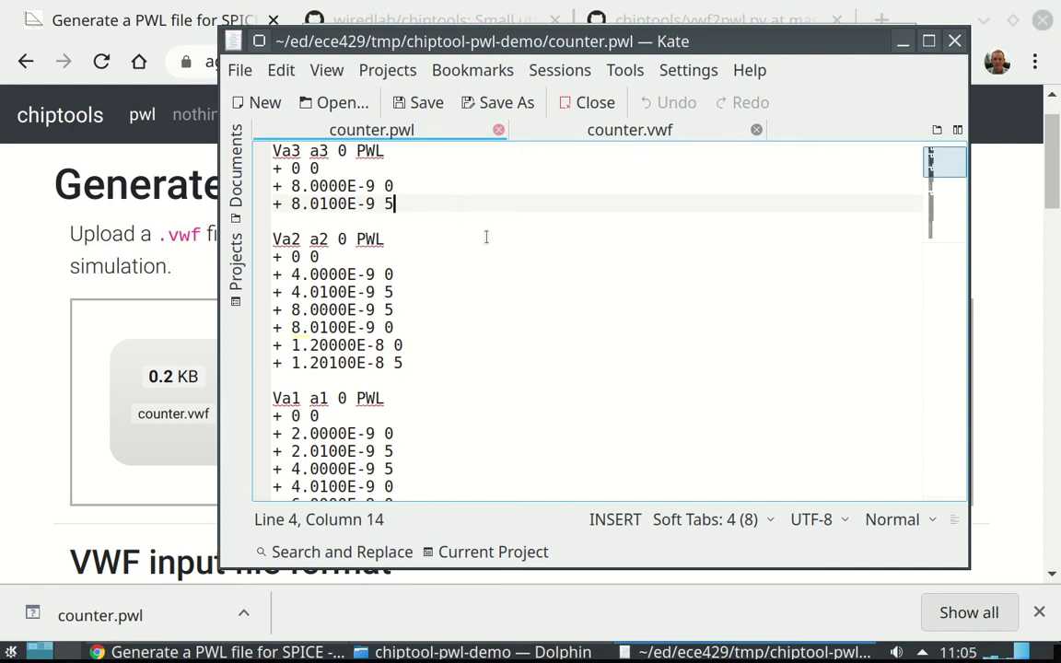
Scroll through the remaining PWL sources down to Va0, then switch to the Dolphin window.
{"action": "scroll", "coordinate": [525, 428], "scroll_direction": "down", "scroll_amount": 16}
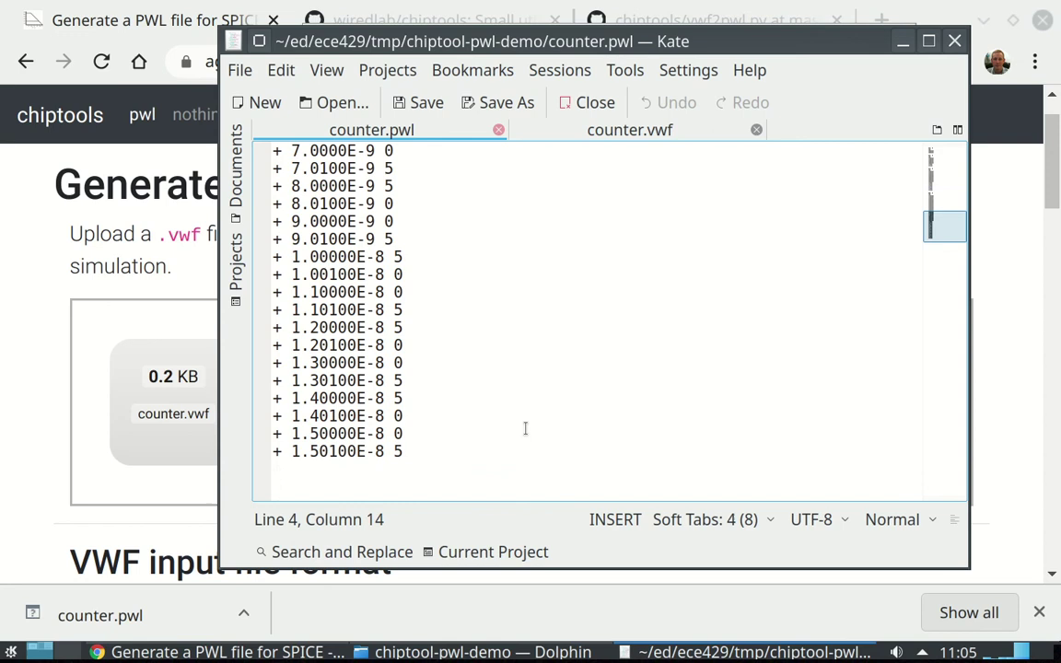
{"action": "scroll", "coordinate": [544, 430], "scroll_direction": "up", "scroll_amount": 16}
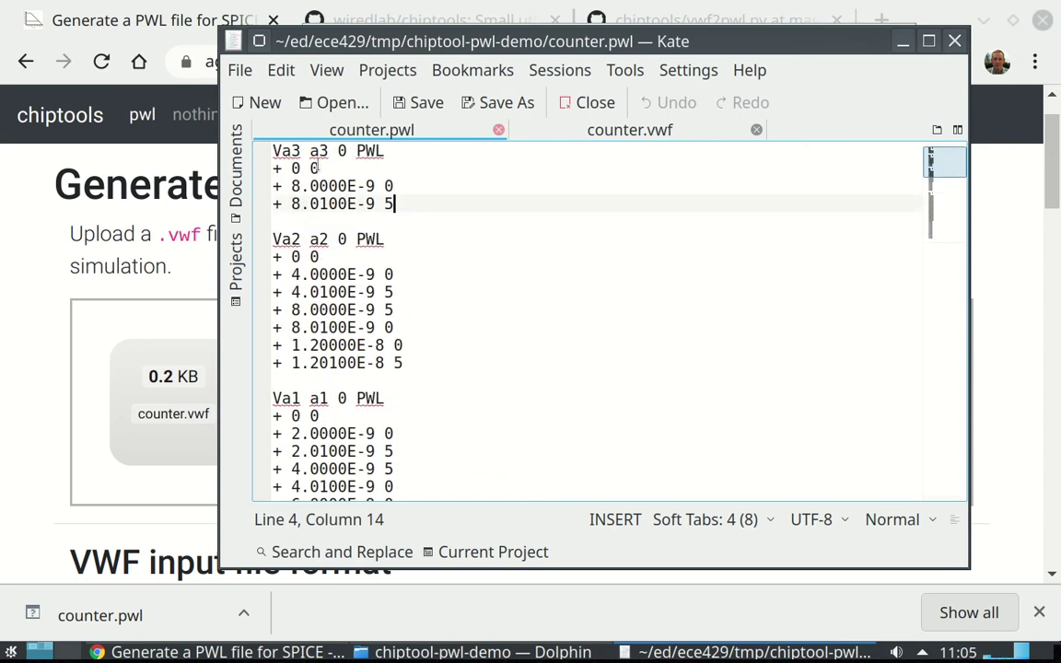
{"action": "scroll", "coordinate": [322, 202], "scroll_direction": "down", "scroll_amount": 3}
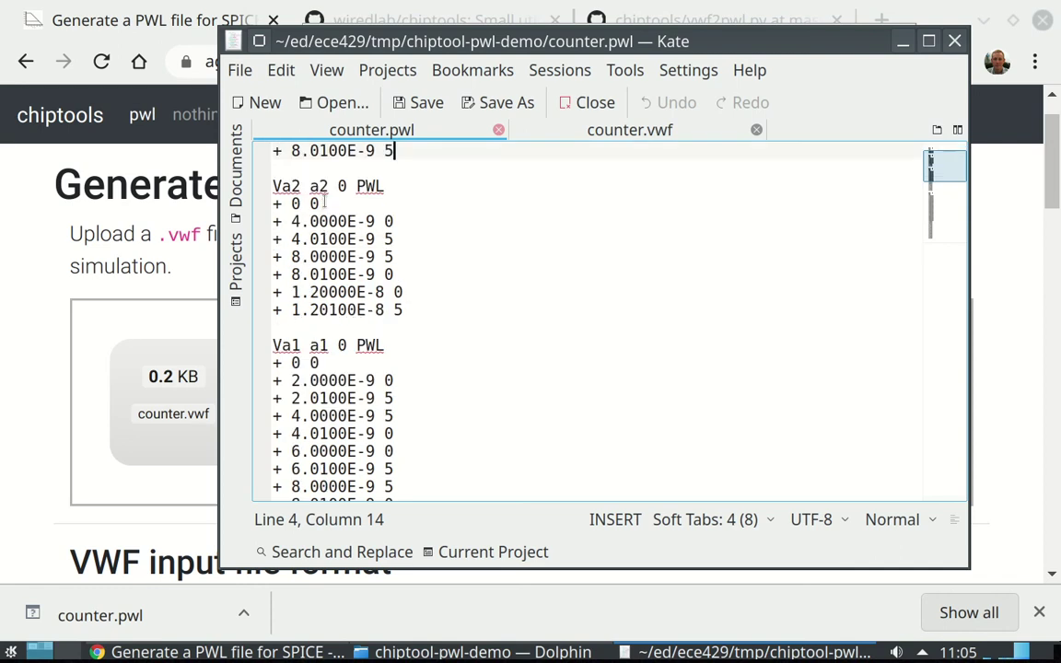
{"action": "scroll", "coordinate": [342, 274], "scroll_direction": "down", "scroll_amount": 5}
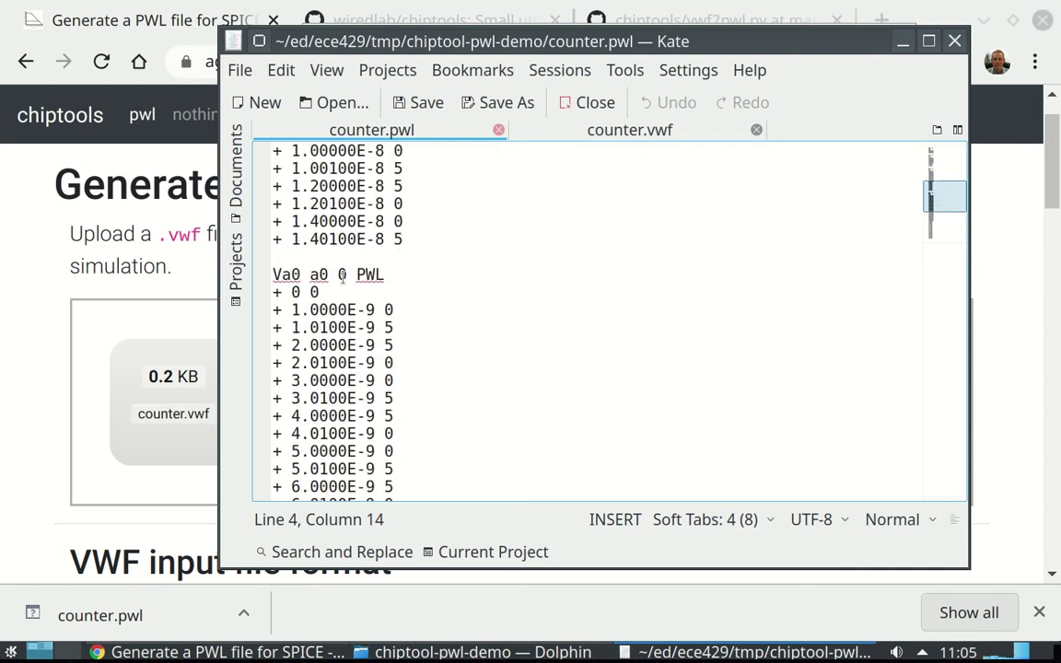
{"action": "scroll", "coordinate": [343, 275], "scroll_direction": "down", "scroll_amount": 7}
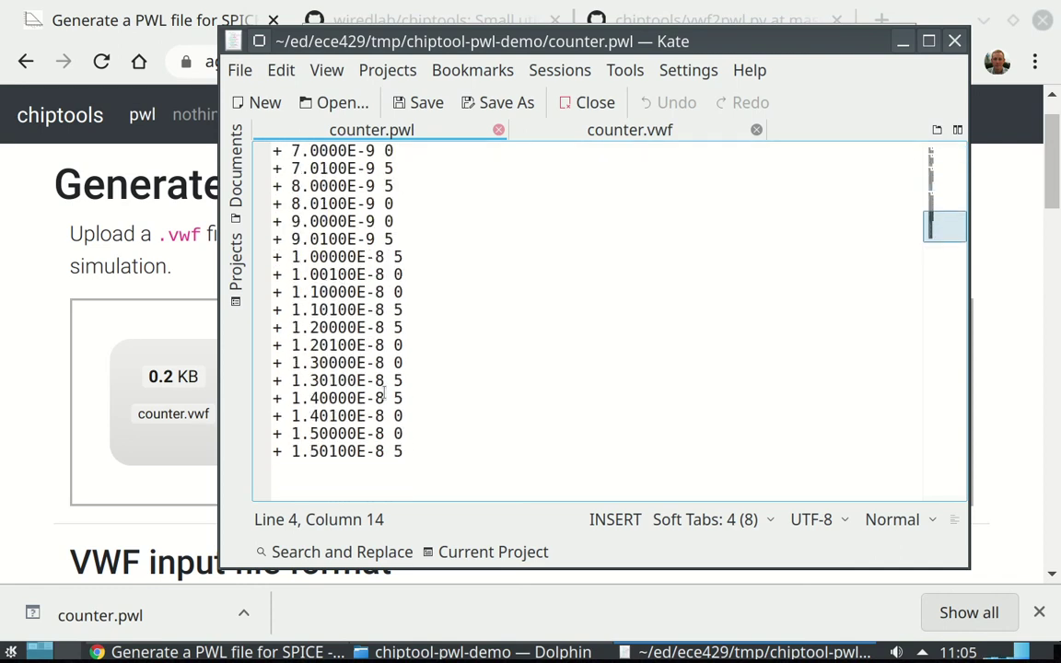
{"action": "left_click_drag", "start_coordinate": [426, 437], "coordinate": [594, 206]}
{"action": "left_click", "coordinate": [594, 207]}
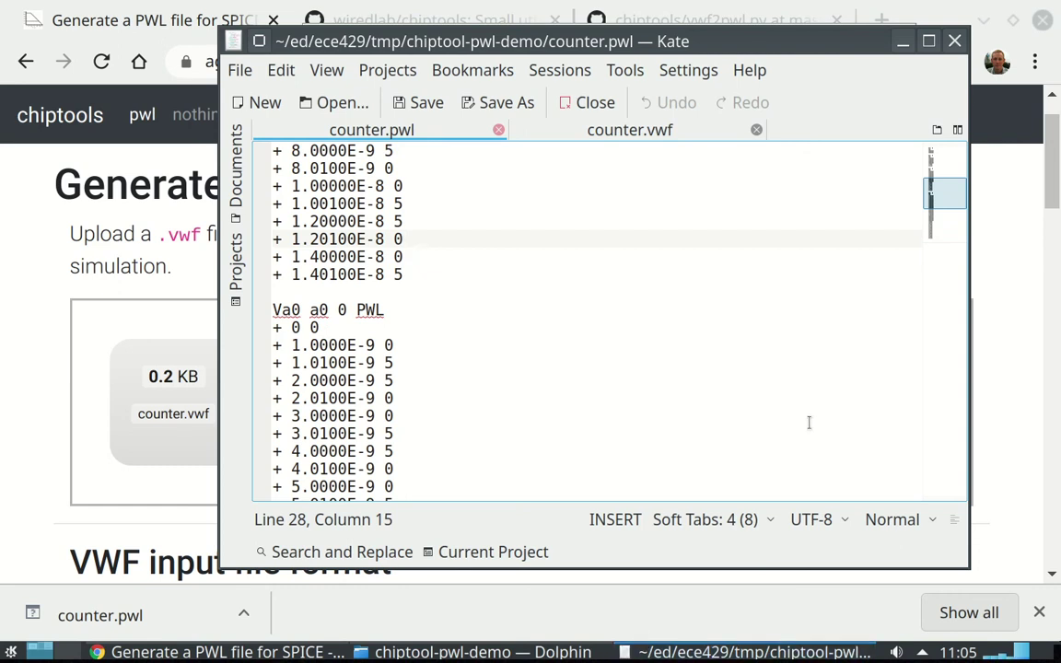
{"action": "key", "text": "alt+Tab"}
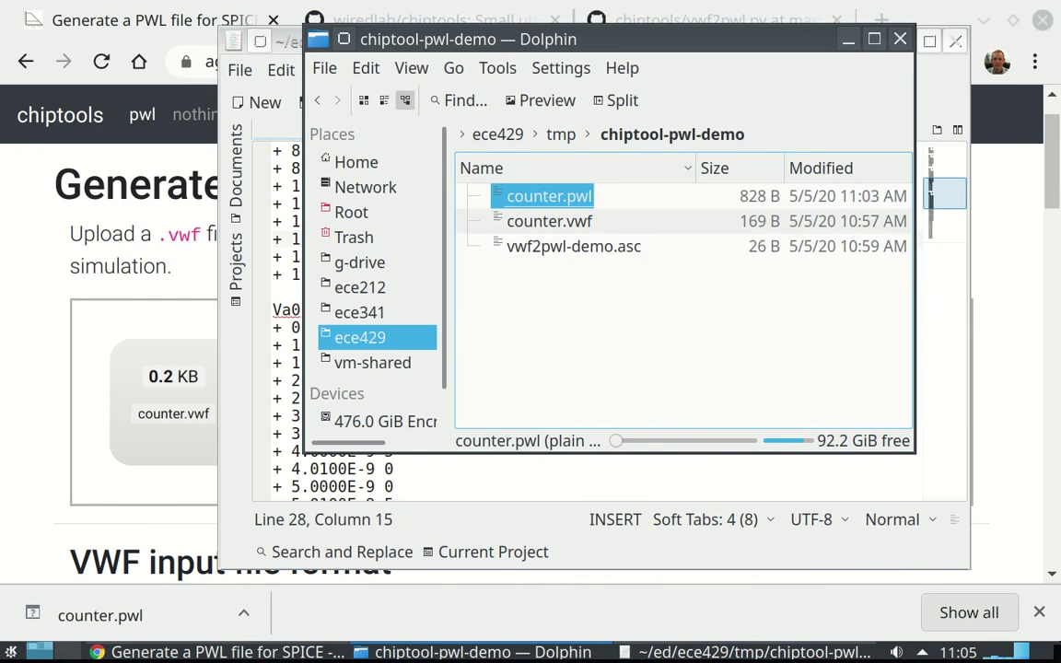
Switch focus from the Dolphin folder to vwf2pwl-demo.asc open in LTspice XVII.
{"action": "key", "text": "alt+Tab"}
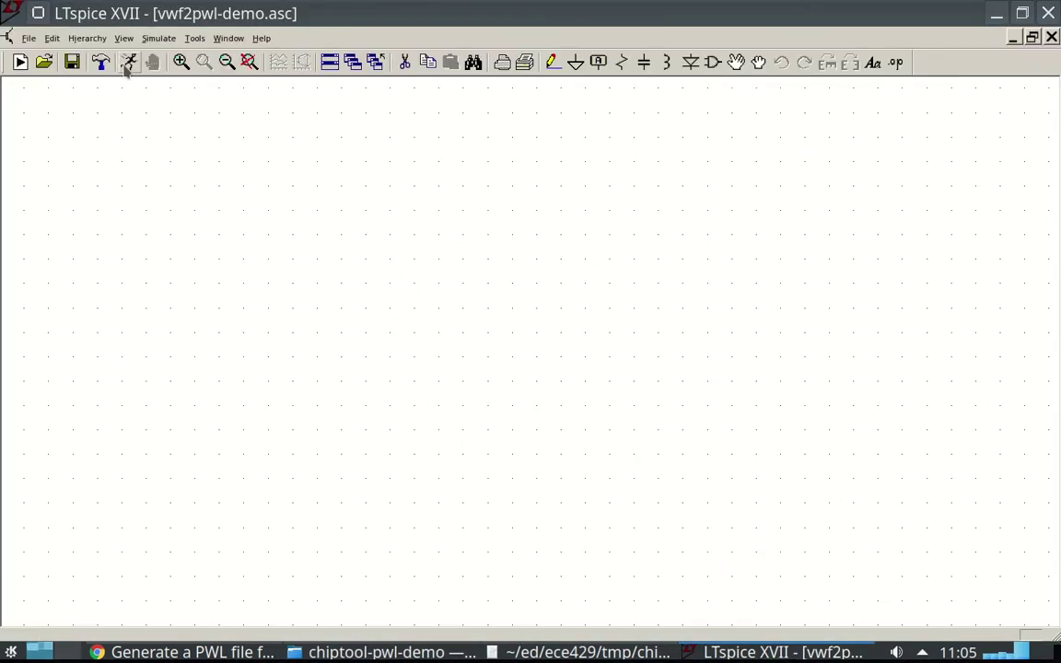
Place a '.include counter.pwl' SPICE directive on the schematic.
{"action": "left_click", "coordinate": [897, 63]}
{"action": "type", "text": ".in"}
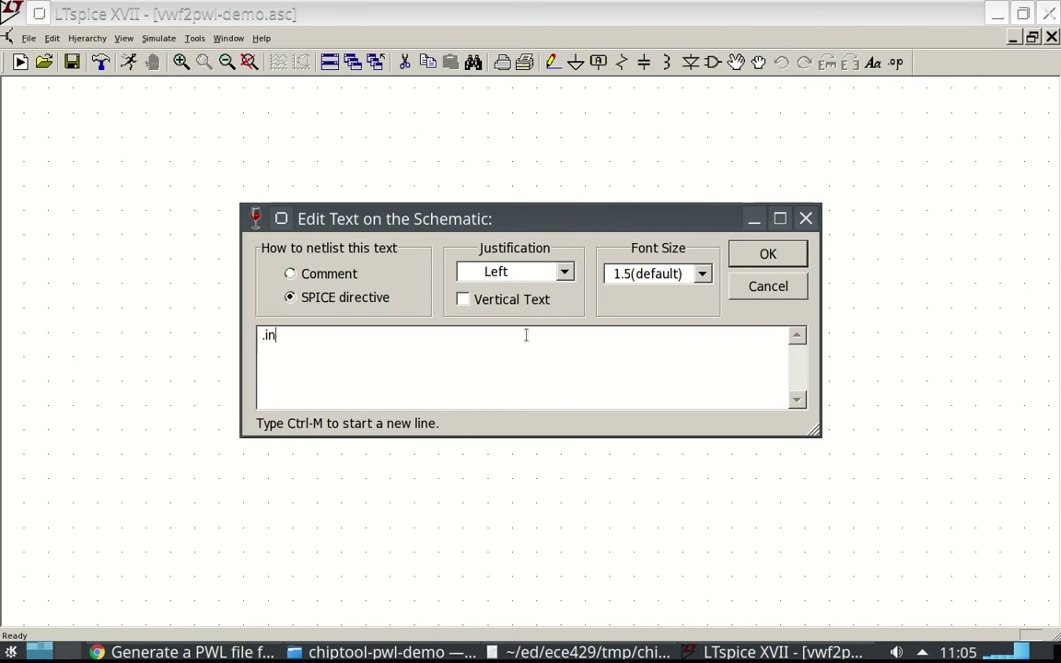
{"action": "type", "text": "clude "}
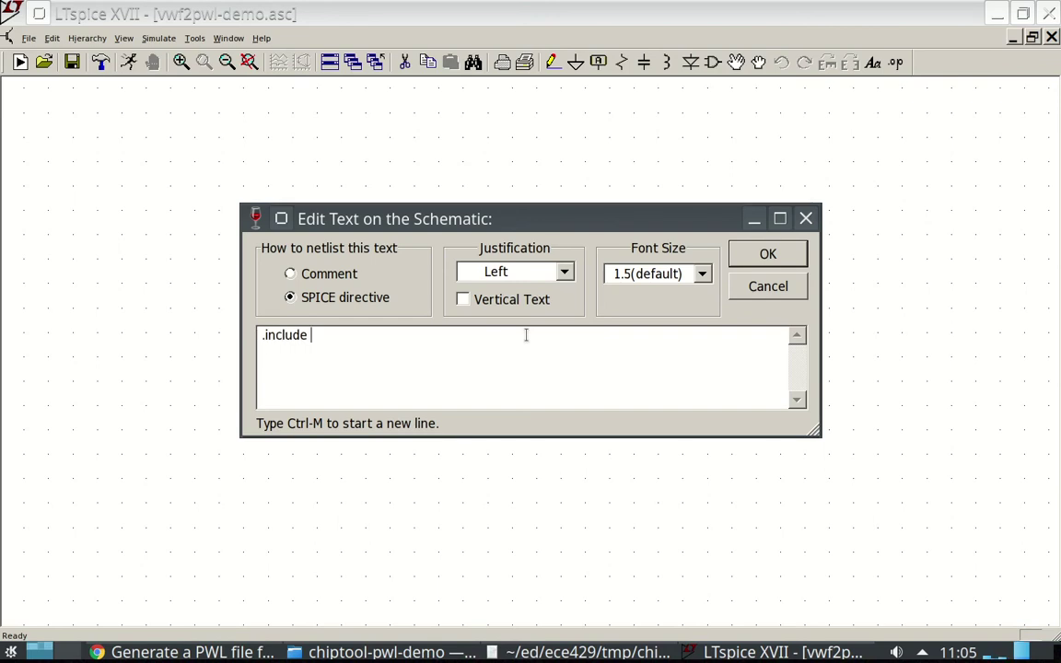
{"action": "type", "text": "cout"}
{"action": "type", "text": "ter"}
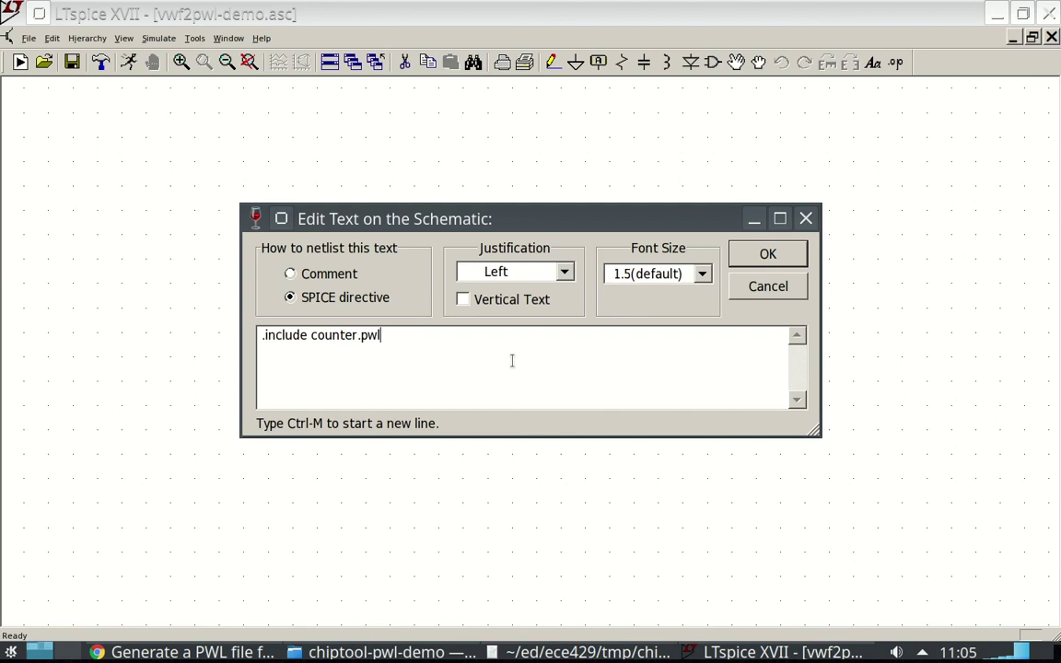
{"action": "type", "text": ".pwl"}
{"action": "left_click", "coordinate": [764, 254]}
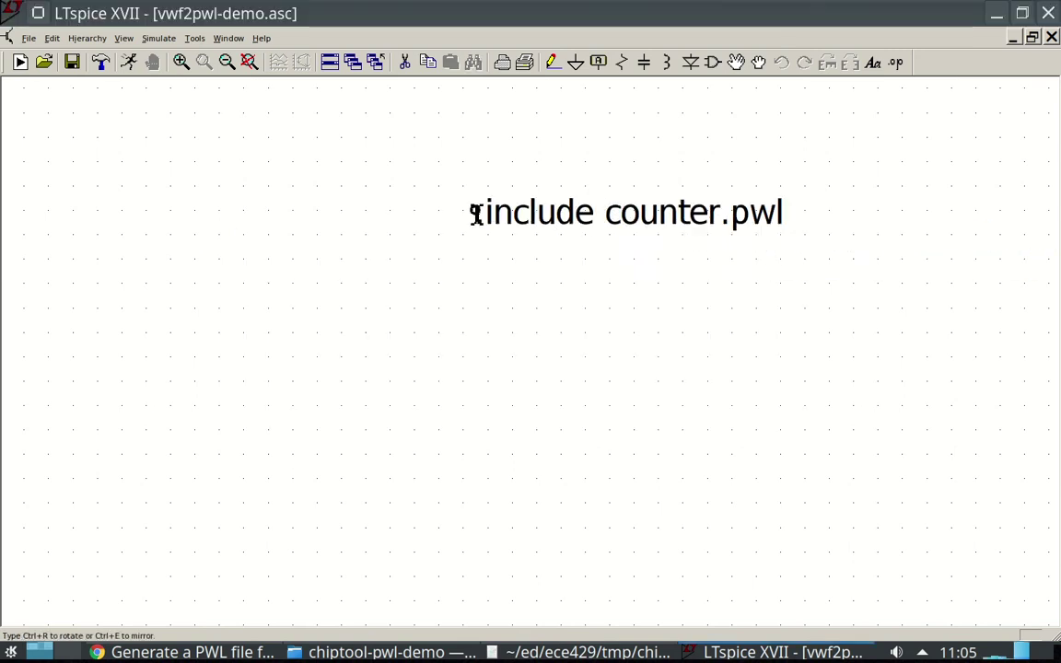
{"action": "left_click", "coordinate": [398, 249]}
Add a '.tran 17n' transient analysis directive.
{"action": "key", "text": "s"}
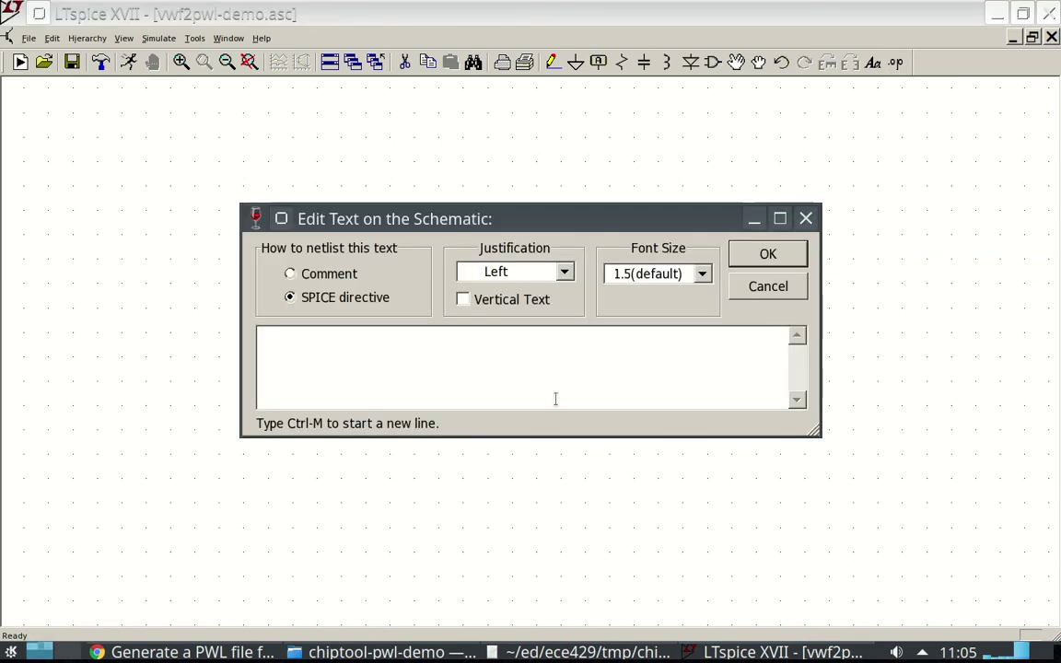
{"action": "type", "text": ".tran 17n"}
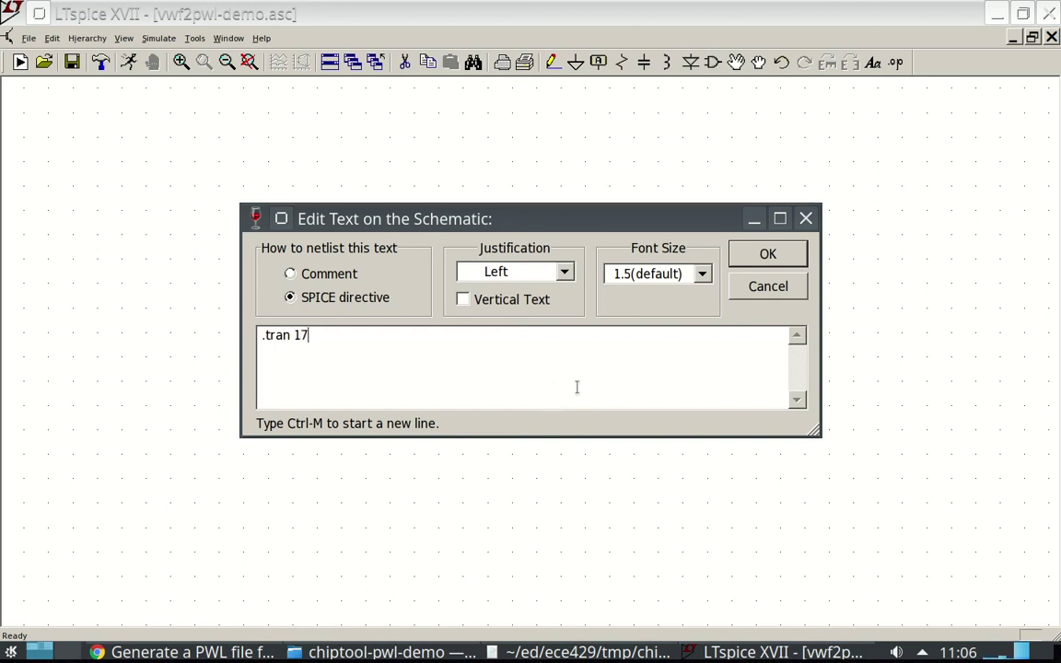
{"action": "left_click", "coordinate": [766, 257]}
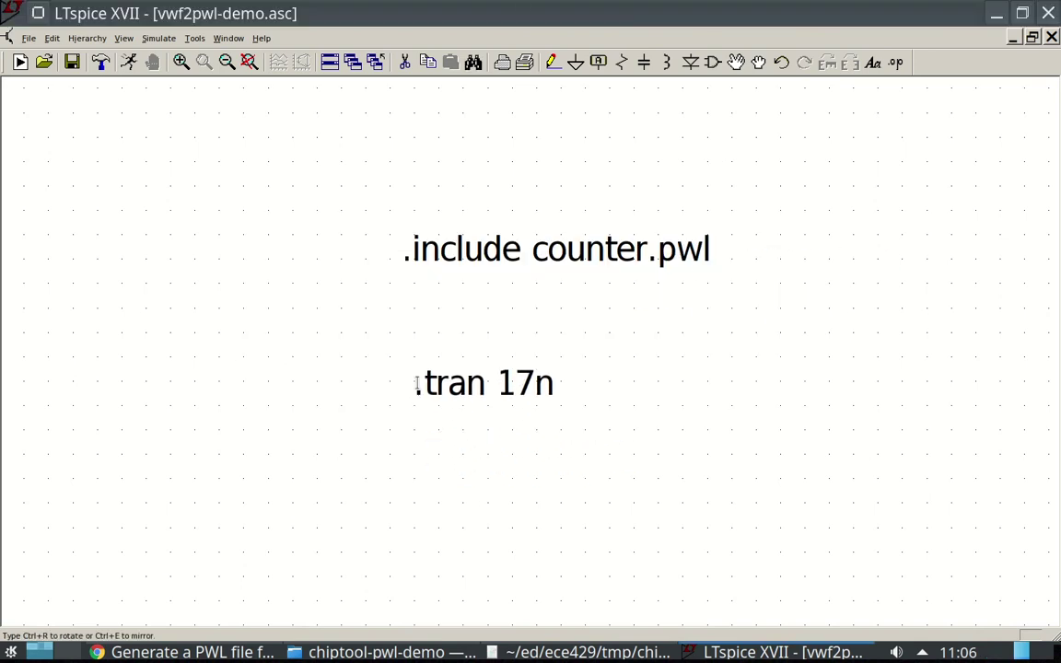
Place the transient directive, run the simulation, then plot V(a0)–V(a3) in a maximized waveform window.
{"action": "left_click", "coordinate": [416, 384]}
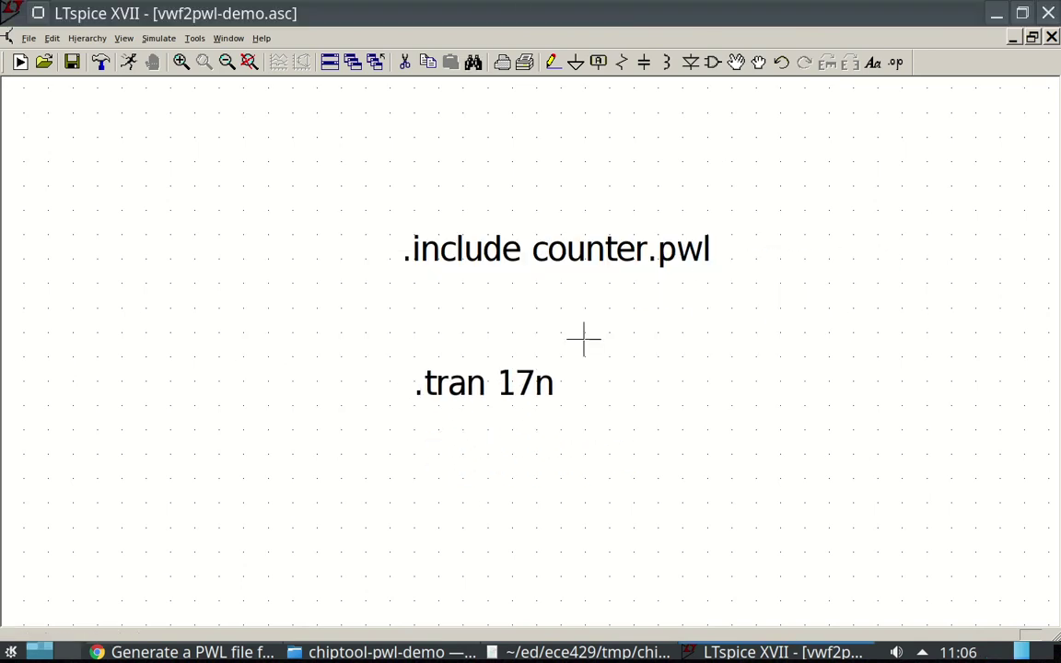
{"action": "left_click", "coordinate": [132, 65]}
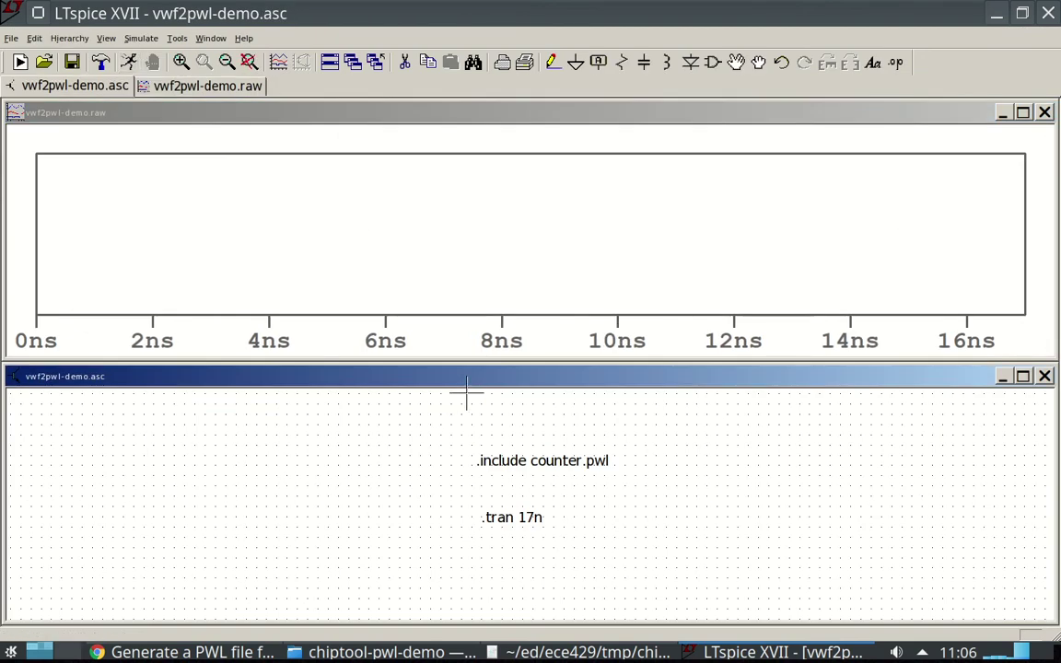
{"action": "left_click", "coordinate": [279, 62]}
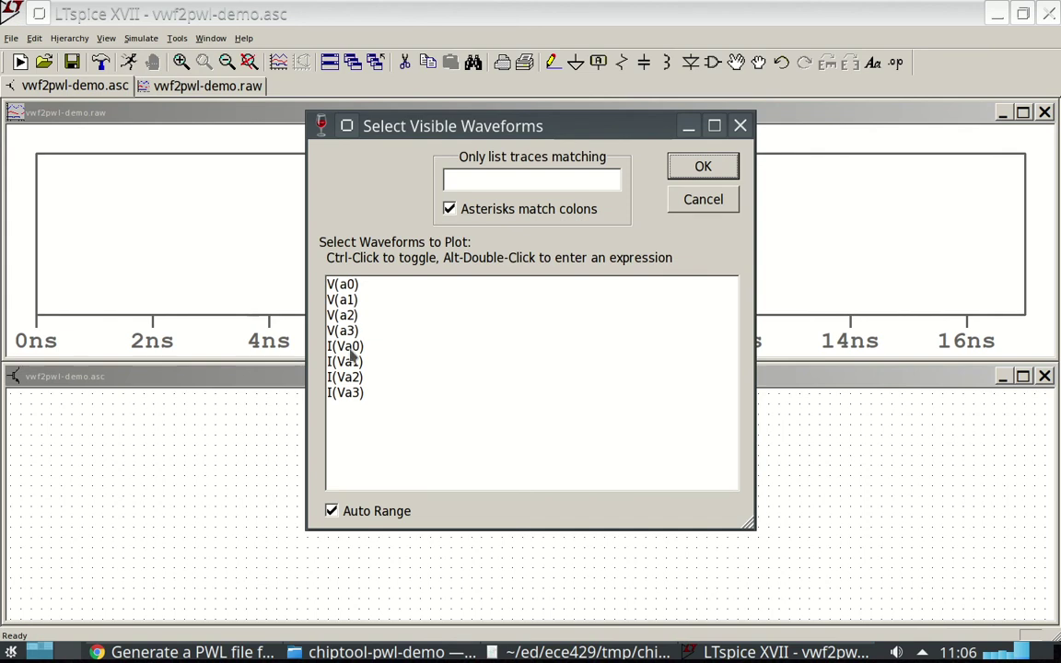
{"action": "left_click_drag", "start_coordinate": [341, 285], "coordinate": [351, 338]}
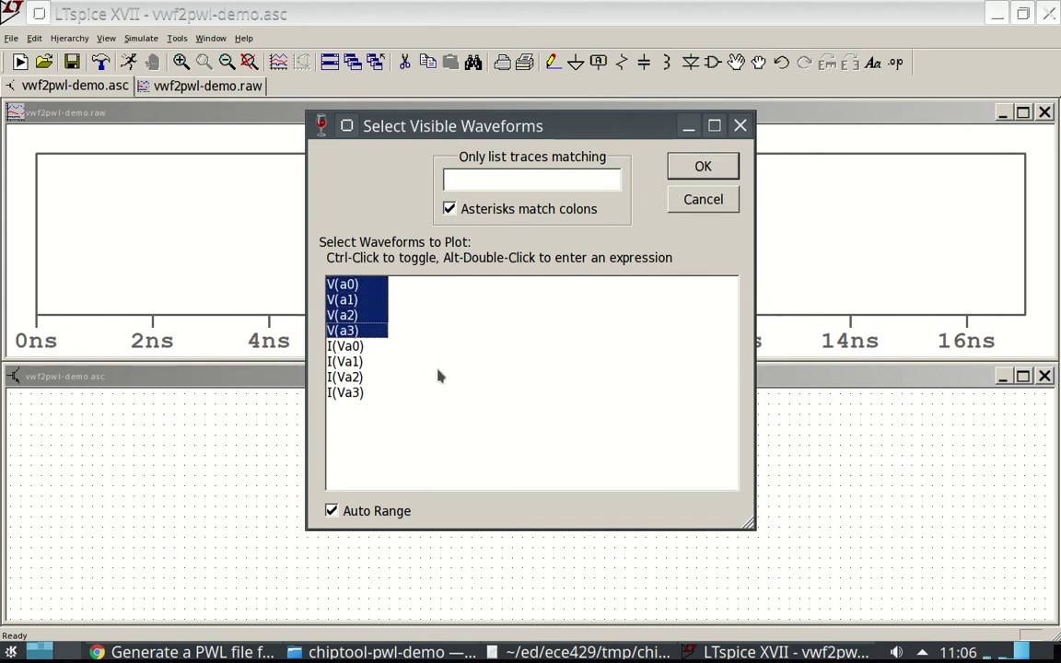
{"action": "left_click", "coordinate": [702, 165]}
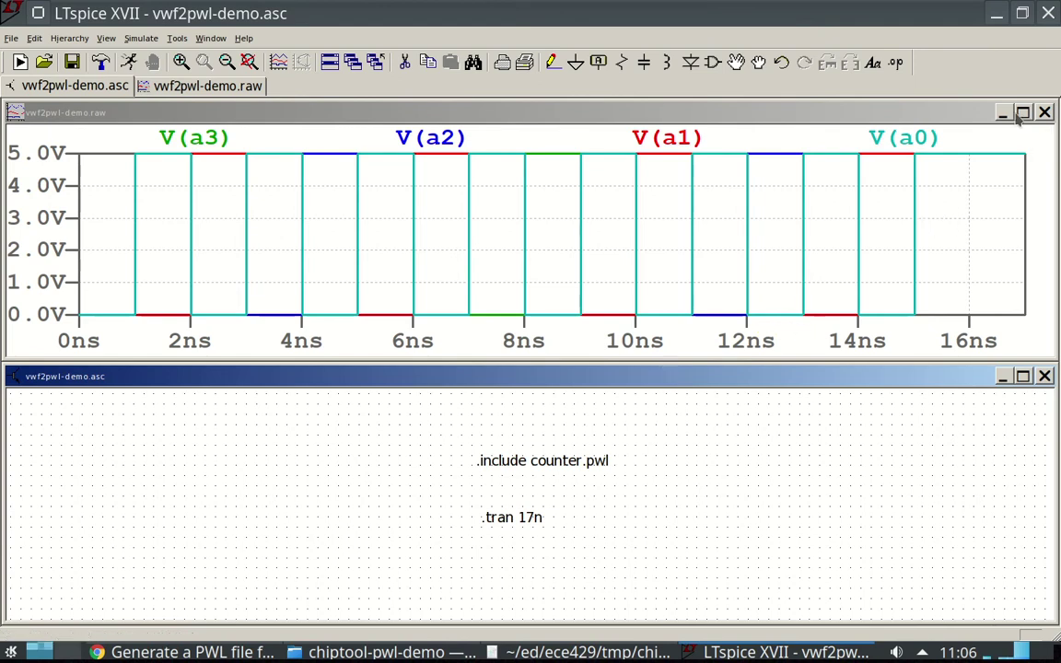
{"action": "double_click", "coordinate": [918, 111]}
Add four empty plot panes above the V(a0)–V(a3) waveforms.
{"action": "left_click", "coordinate": [46, 195]}
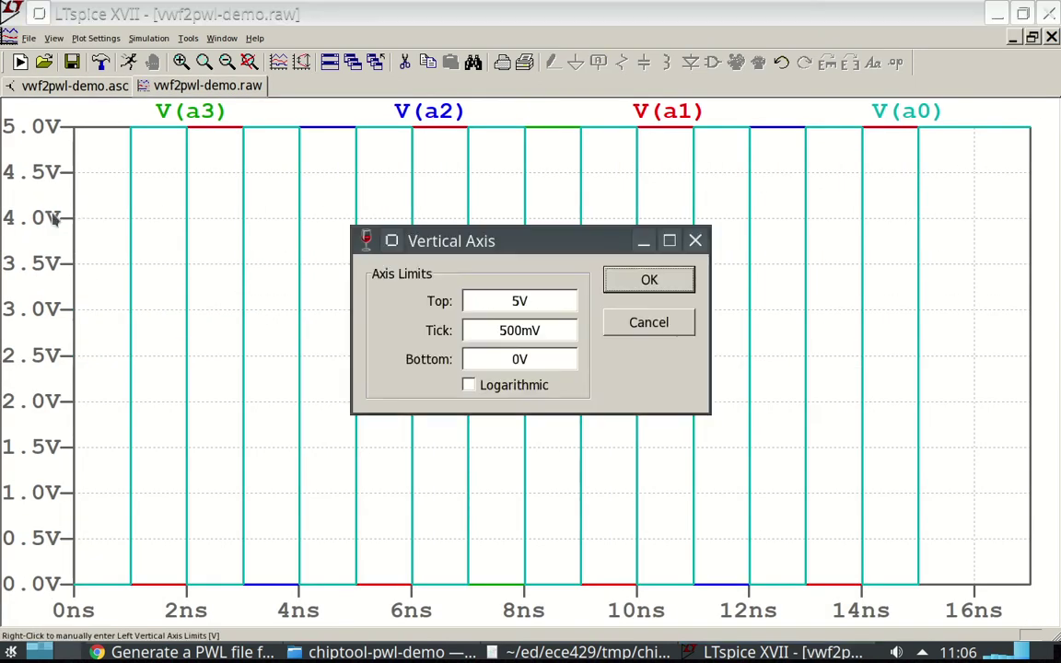
{"action": "left_click", "coordinate": [583, 320]}
{"action": "right_click", "coordinate": [433, 262]}
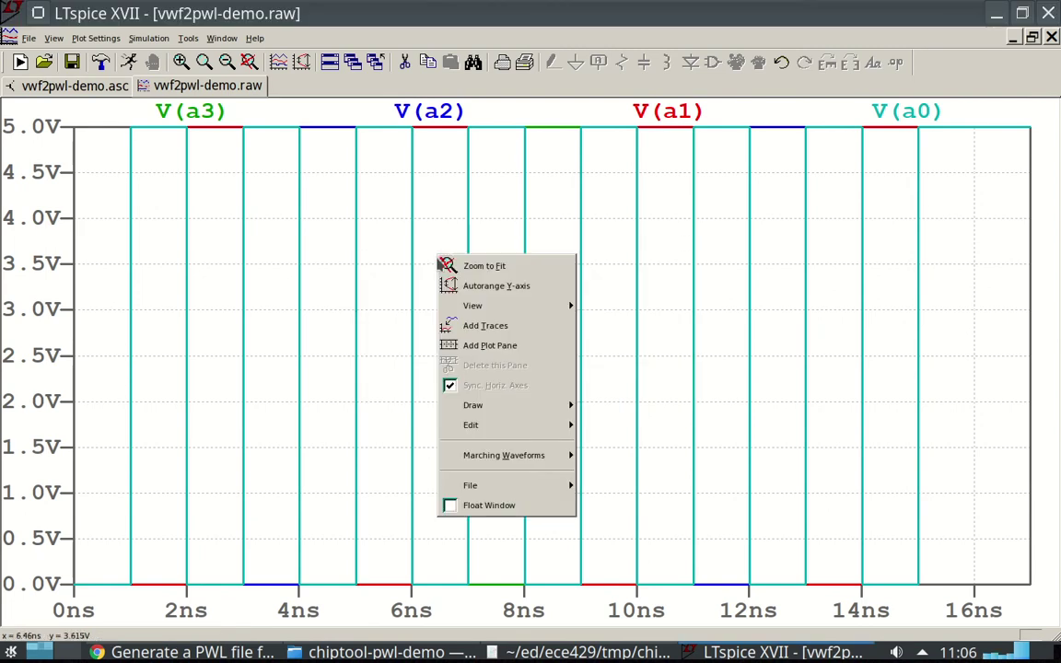
{"action": "left_click", "coordinate": [479, 343]}
{"action": "right_click", "coordinate": [433, 267]}
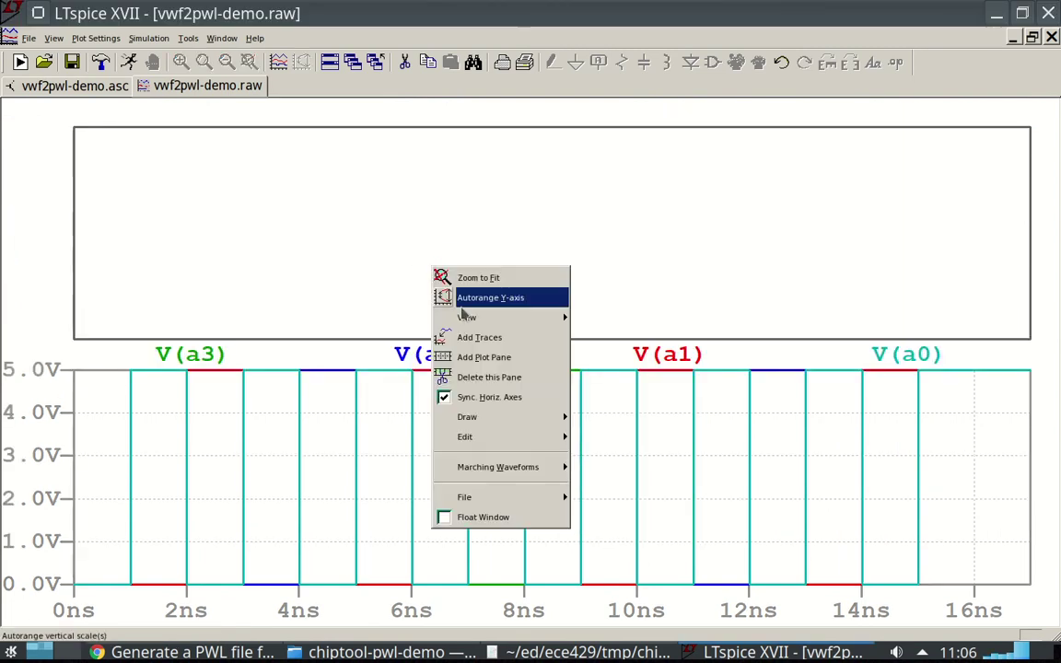
{"action": "left_click", "coordinate": [479, 356]}
{"action": "right_click", "coordinate": [460, 302]}
{"action": "left_click", "coordinate": [514, 393]}
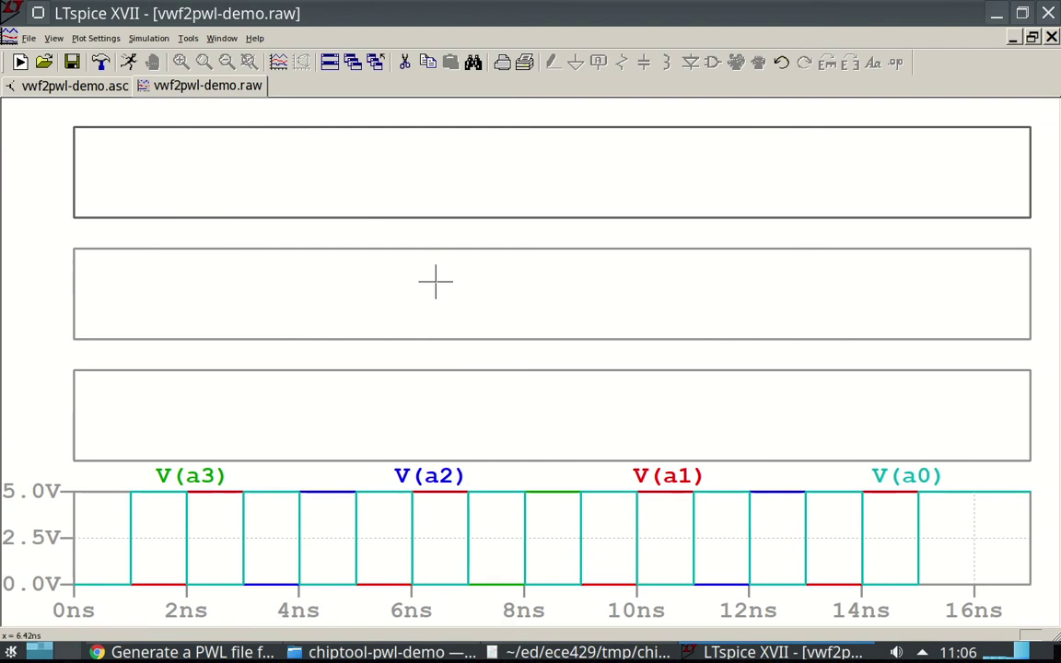
{"action": "right_click", "coordinate": [446, 285]}
{"action": "left_click", "coordinate": [486, 380]}
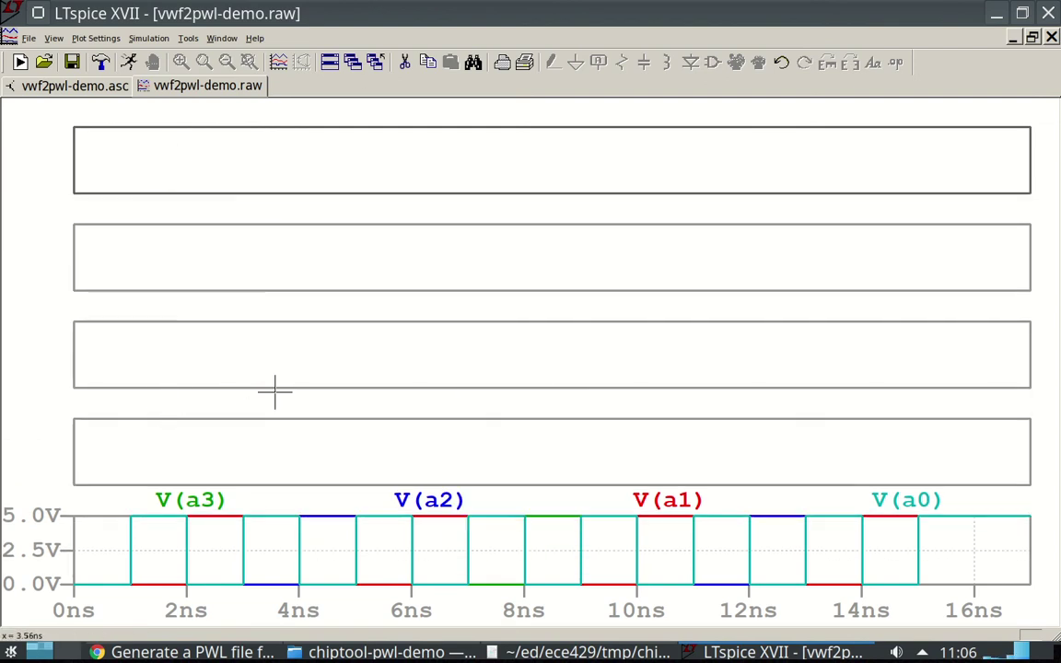
Delete the extra top pane and move V(a3), V(a2) and V(a1) into their own panes.
{"action": "key", "text": "Delete"}
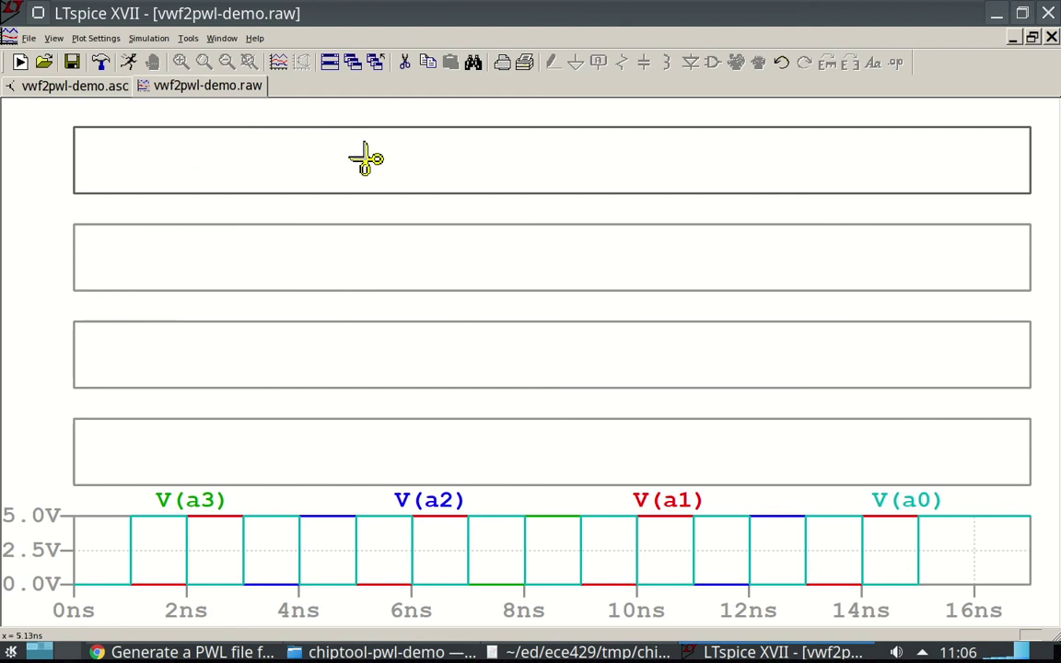
{"action": "left_click", "coordinate": [318, 161]}
{"action": "key", "text": "Escape"}
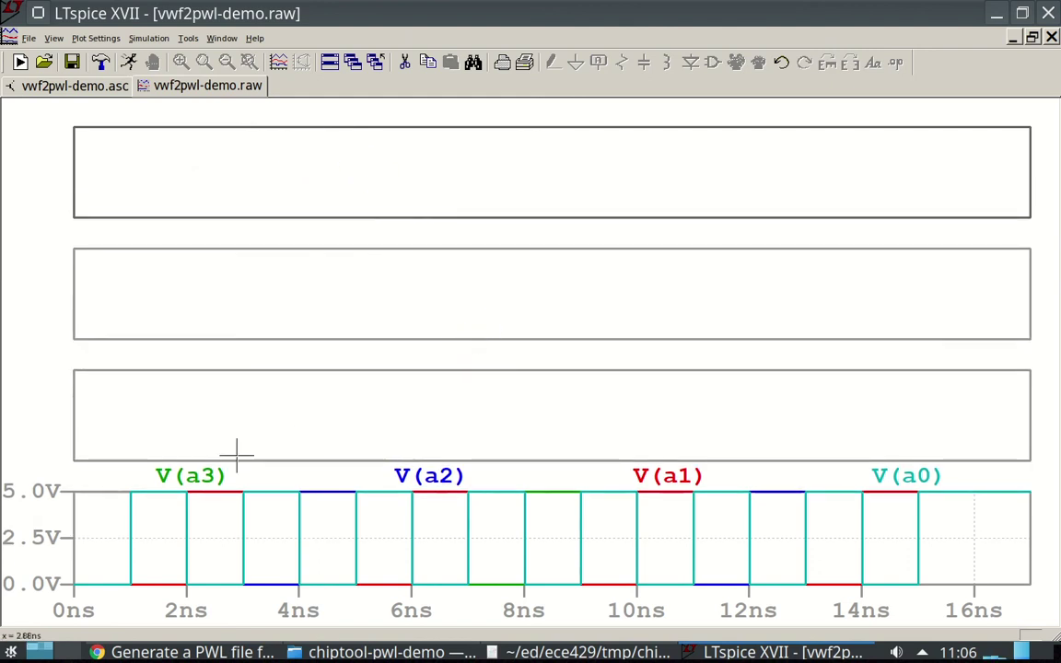
{"action": "left_click_drag", "start_coordinate": [217, 478], "coordinate": [329, 166]}
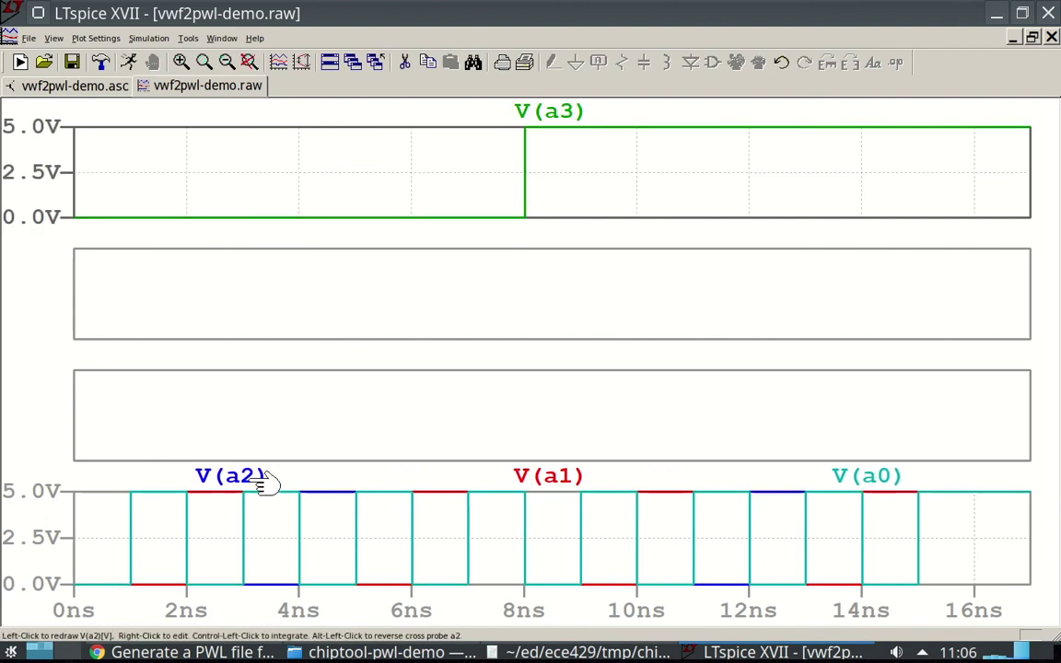
{"action": "left_click_drag", "start_coordinate": [265, 479], "coordinate": [367, 315]}
{"action": "left_click_drag", "start_coordinate": [333, 474], "coordinate": [326, 373]}
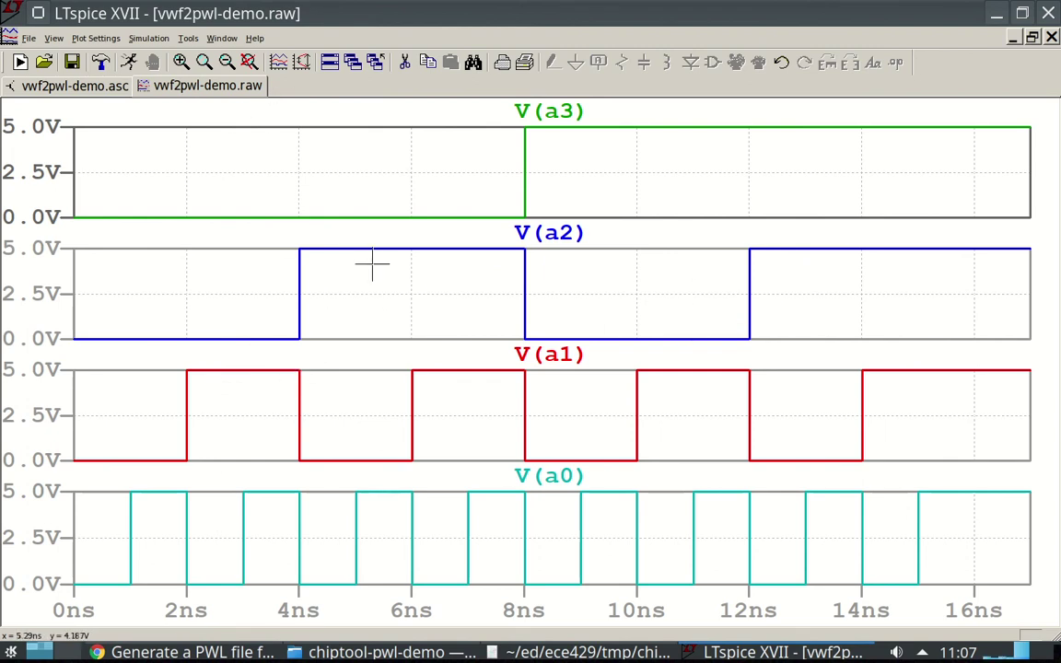
Zoom the waveforms in on the transitions around 4 ns.
{"action": "left_click_drag", "start_coordinate": [294, 238], "coordinate": [306, 594]}
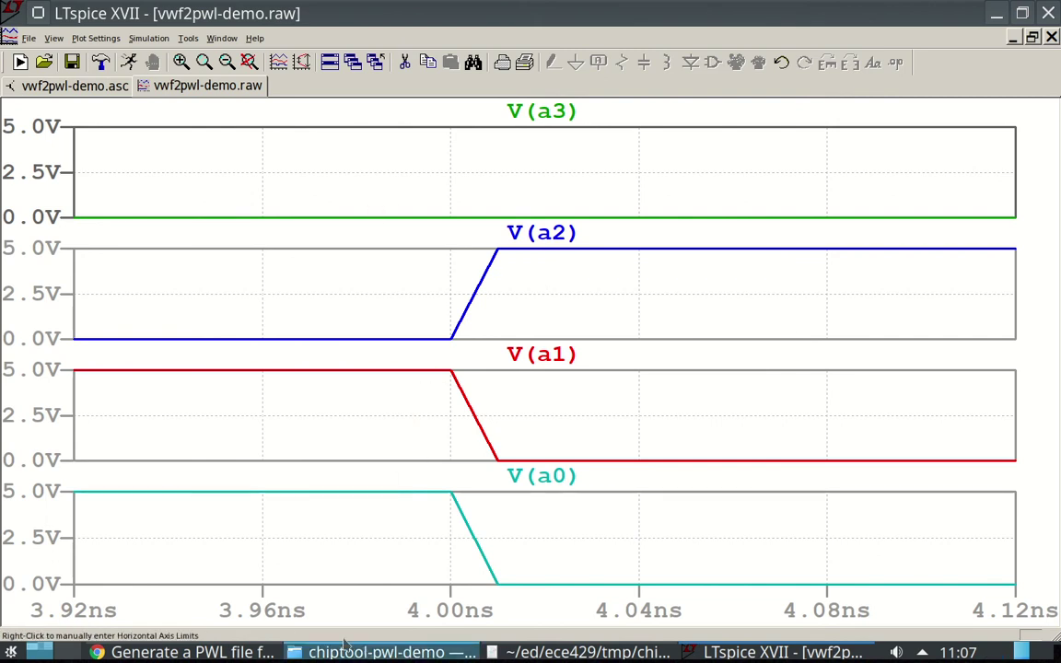
Switch back to the chiptools PWL generator page in Chrome.
{"action": "left_click", "coordinate": [184, 651]}
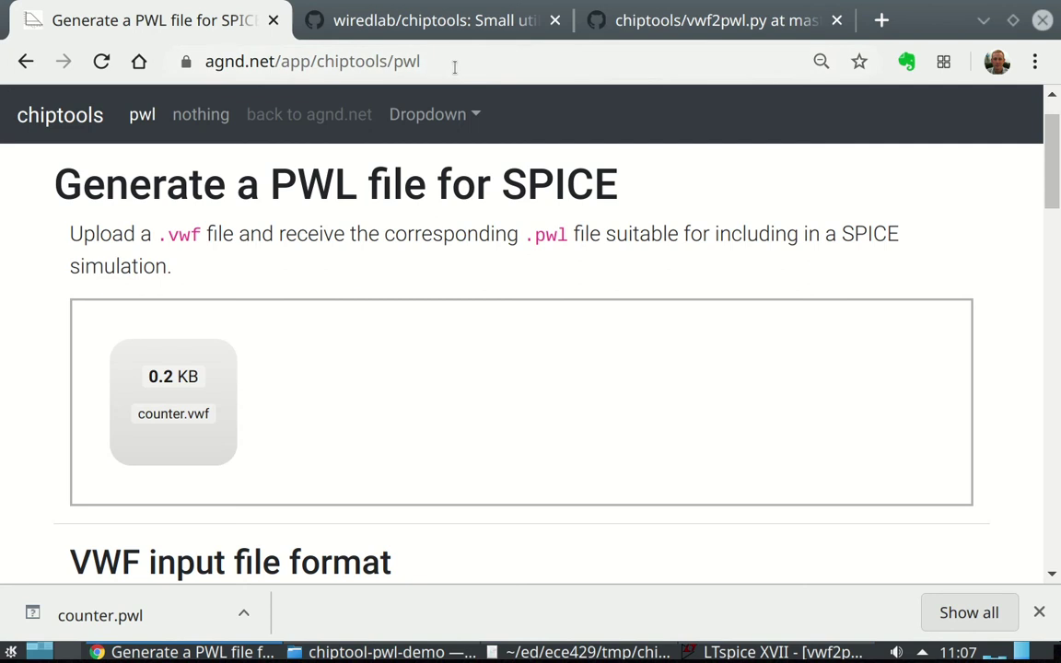
Reload chiptools without '/pwl' in the address, then close the counter.pwl download notice.
{"action": "left_click_drag", "start_coordinate": [394, 61], "coordinate": [734, 63]}
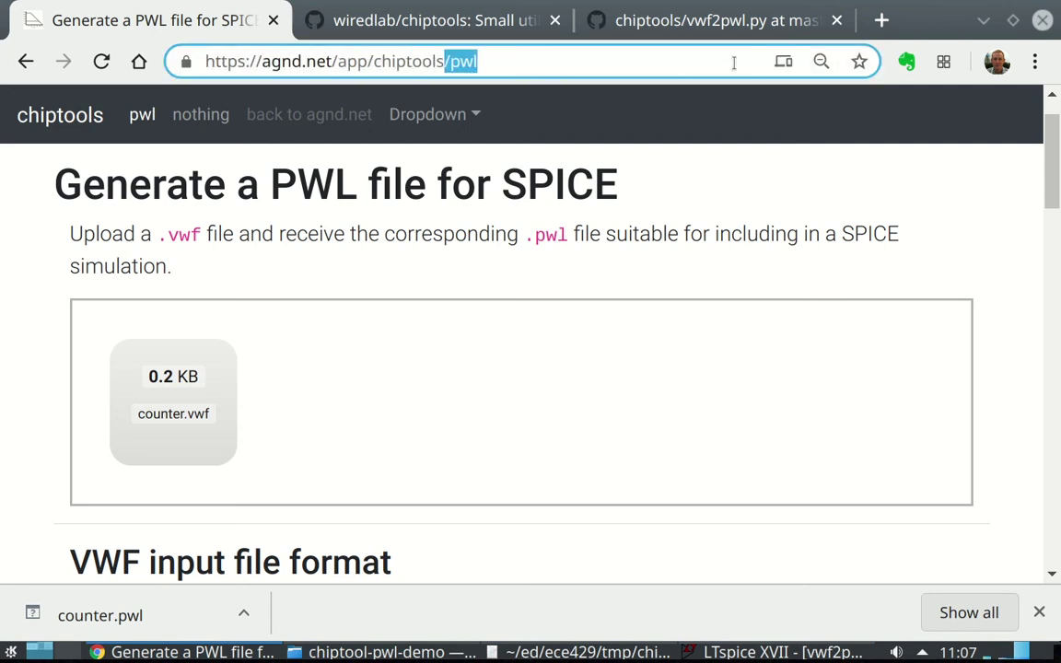
{"action": "key", "text": "BackSpace"}
{"action": "key", "text": "Return"}
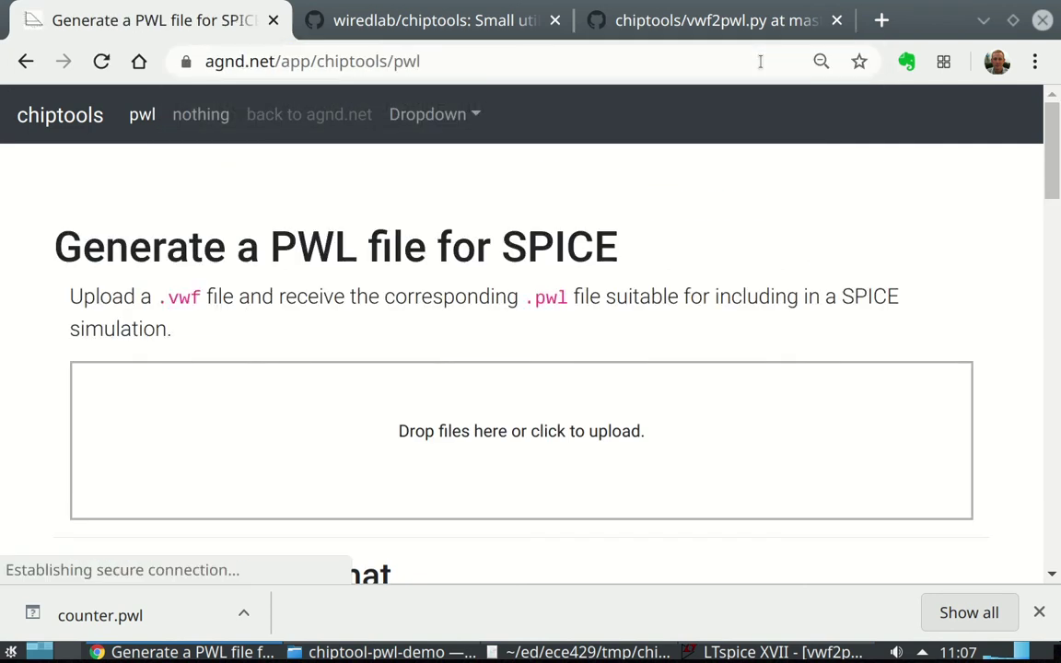
{"action": "left_click", "coordinate": [1038, 612]}
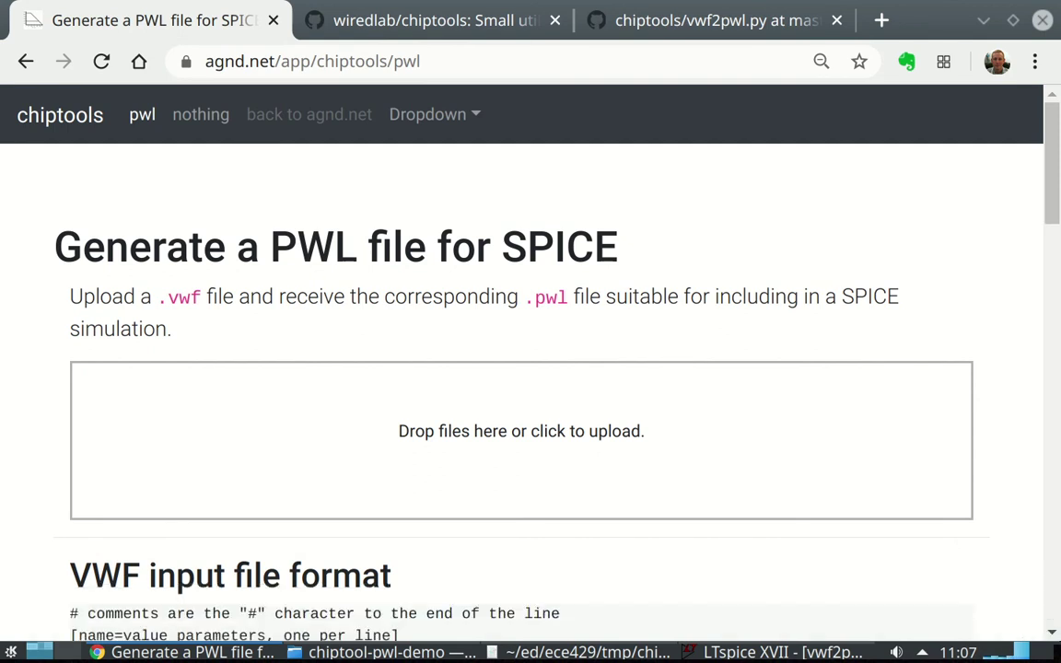